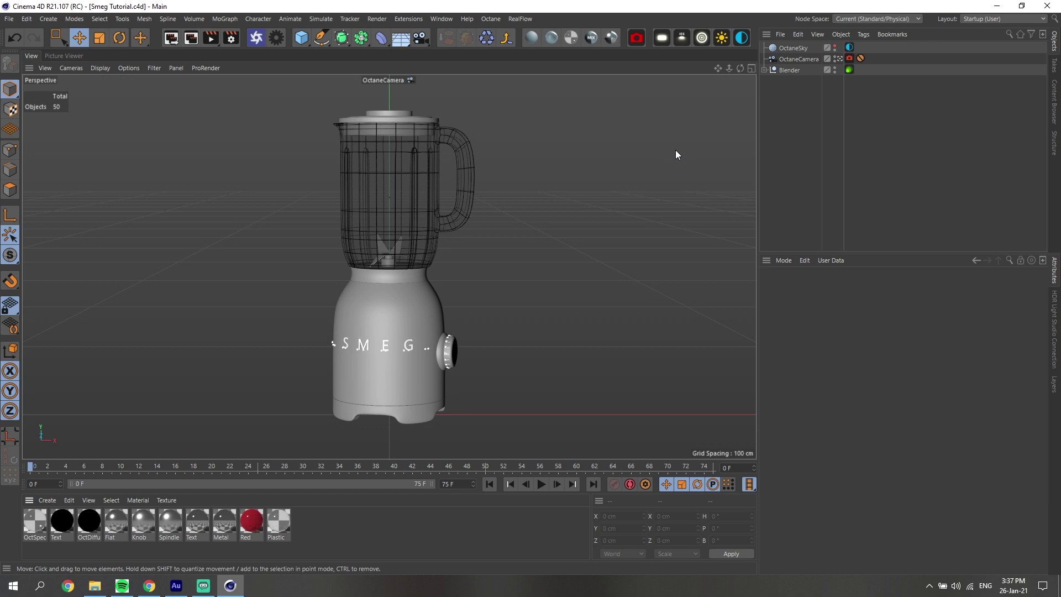
- Render the Smeg blender in the Octane Live Viewer with the OctaneSky object disabled
click(256, 38)
click(230, 65)
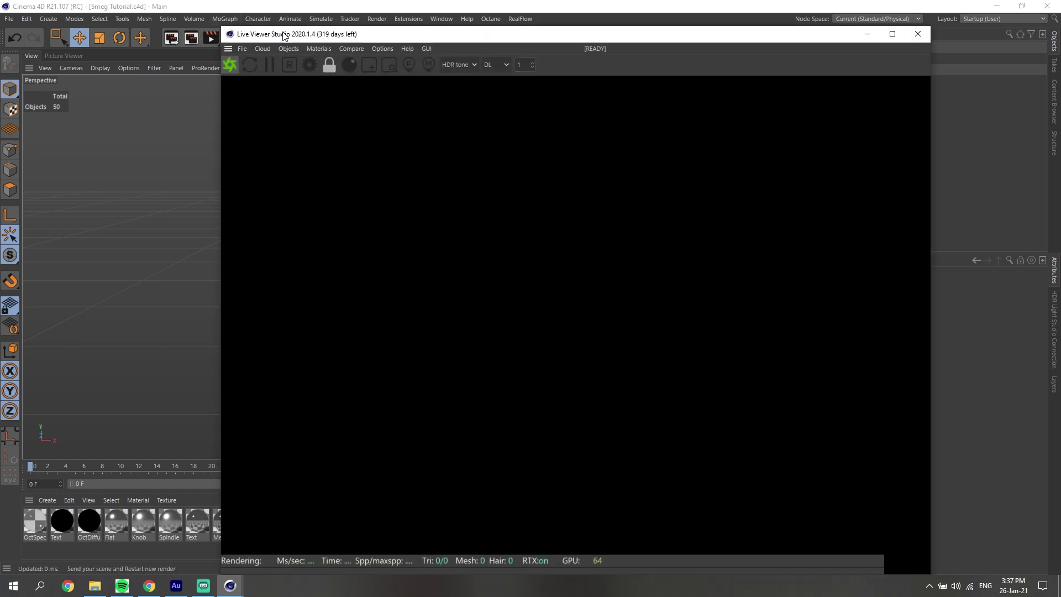
mouse_move(284, 37)
mouse_down()
mouse_move(215, 47)
mouse_move(122, 38)
mouse_up()
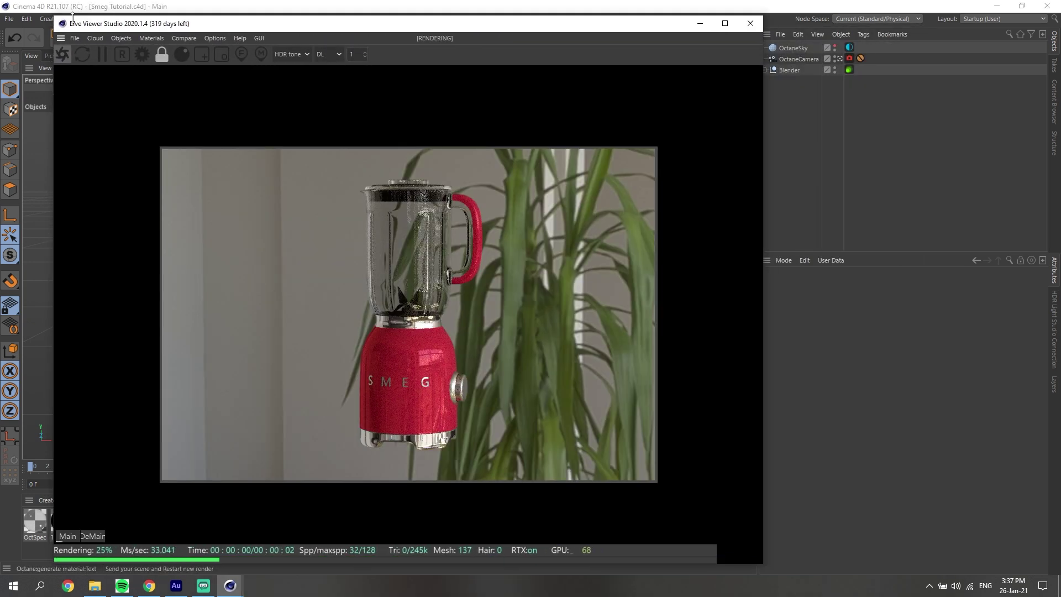
click(835, 52)
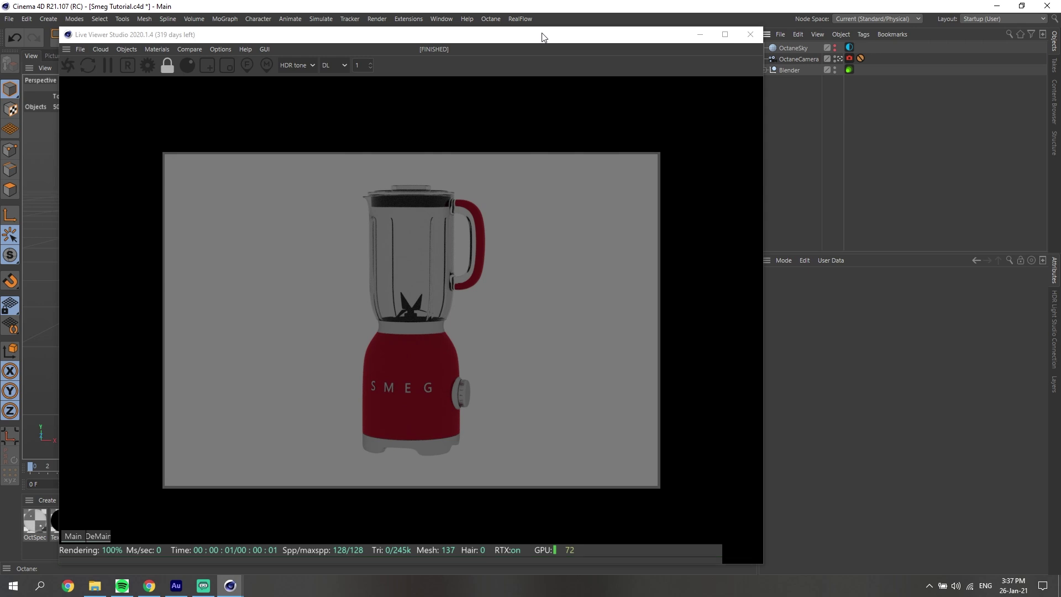
drag(540, 36, 541, 24)
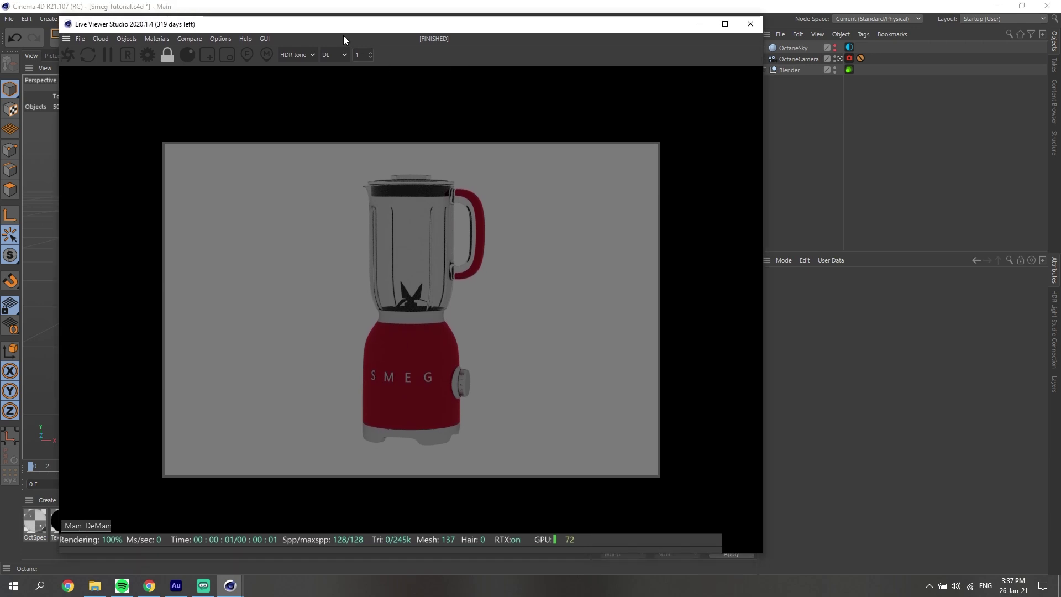
- Switch the Octane kernel to Pathtracing and reset its values to defaults
click(148, 55)
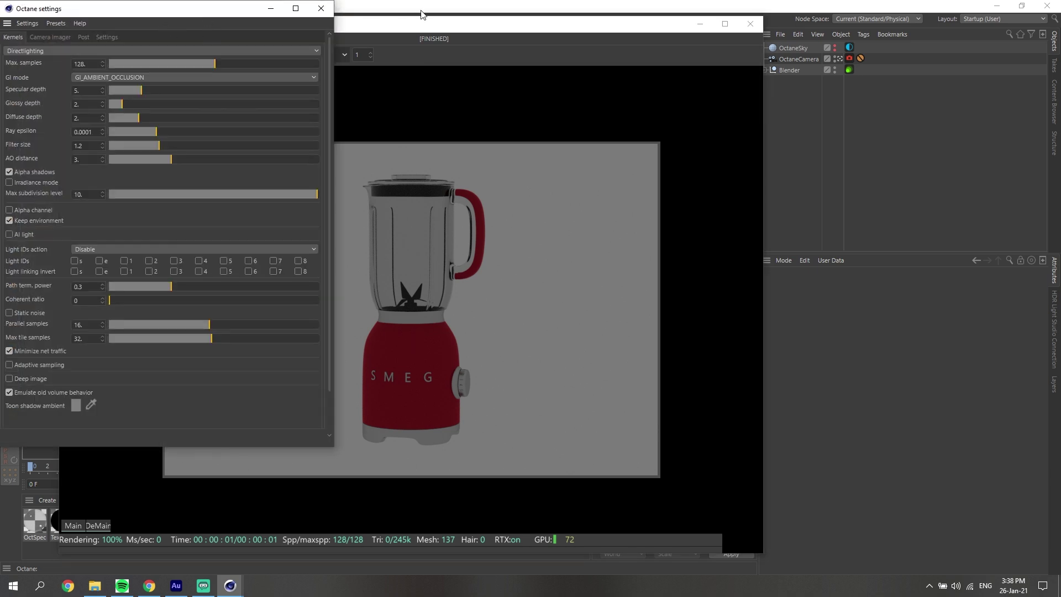
drag(248, 11, 969, 89)
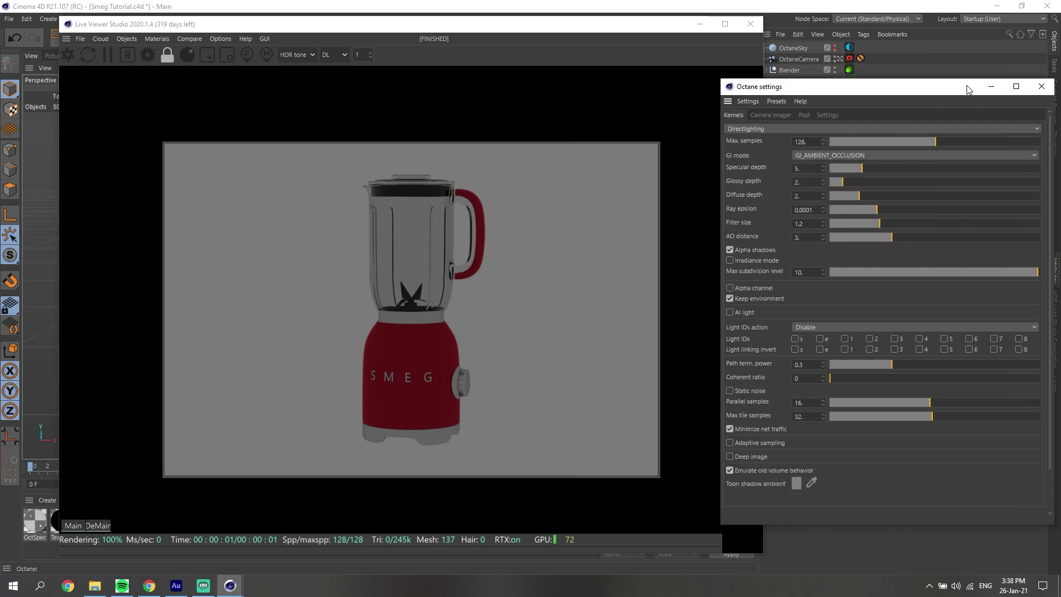
click(871, 129)
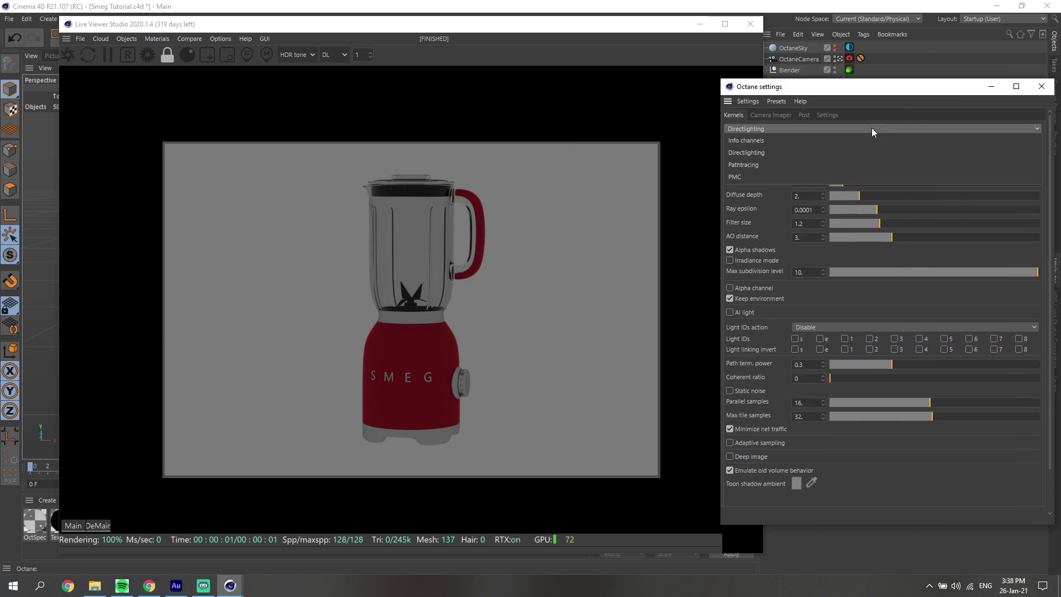
click(813, 165)
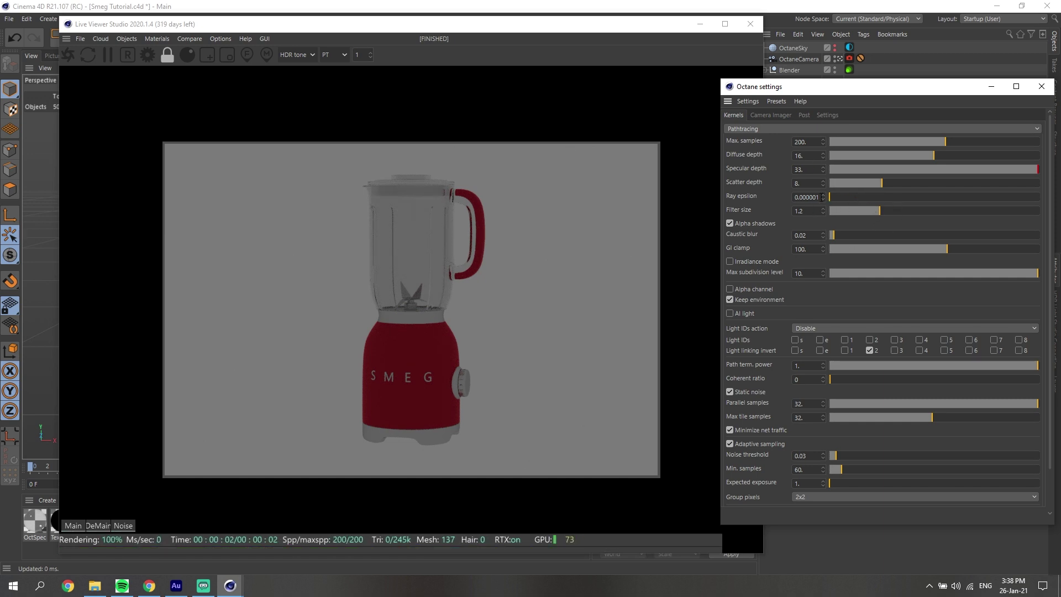
click(747, 101)
click(745, 117)
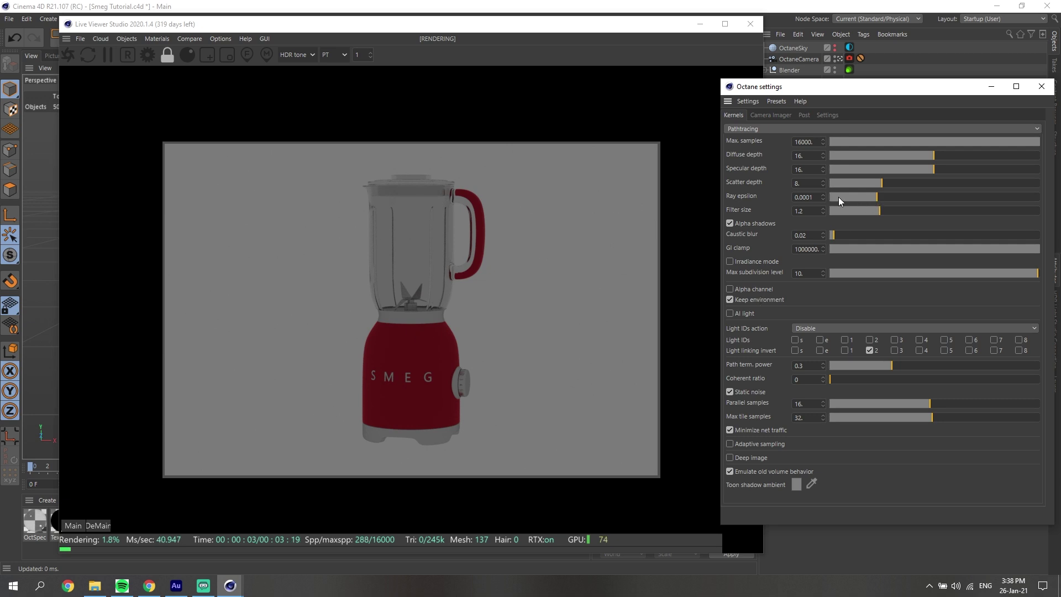
- Try raising Ray epsilon, then bring it back to its minimum
drag(883, 194, 961, 202)
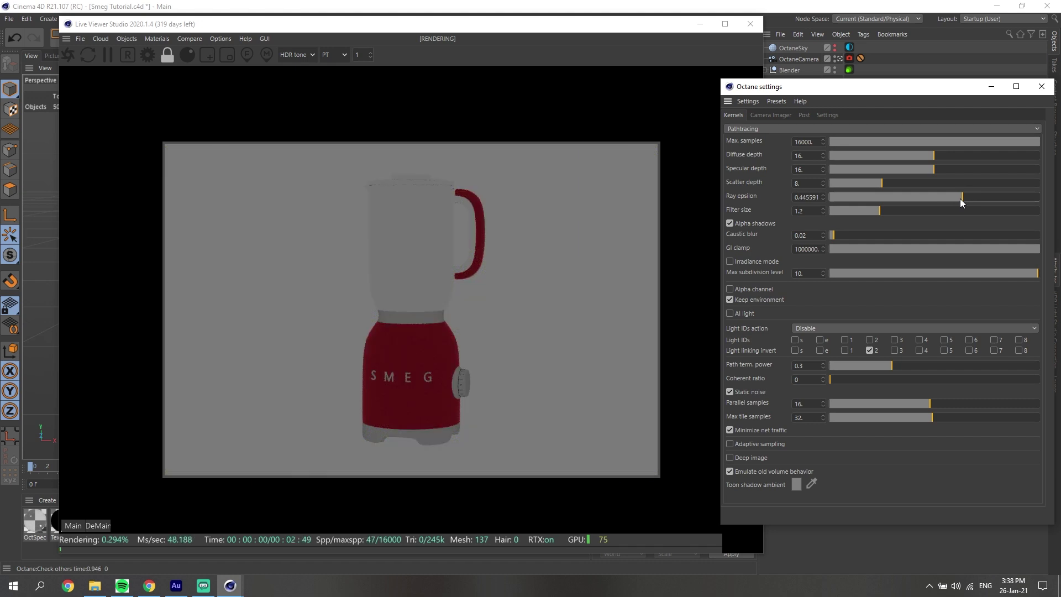
drag(960, 199, 960, 197)
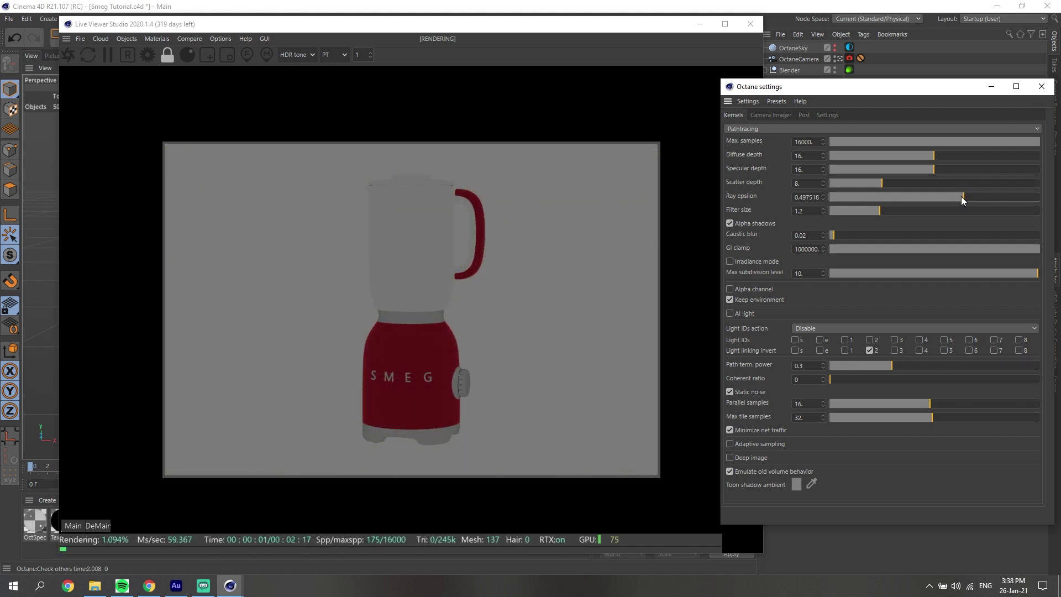
drag(962, 198, 959, 198)
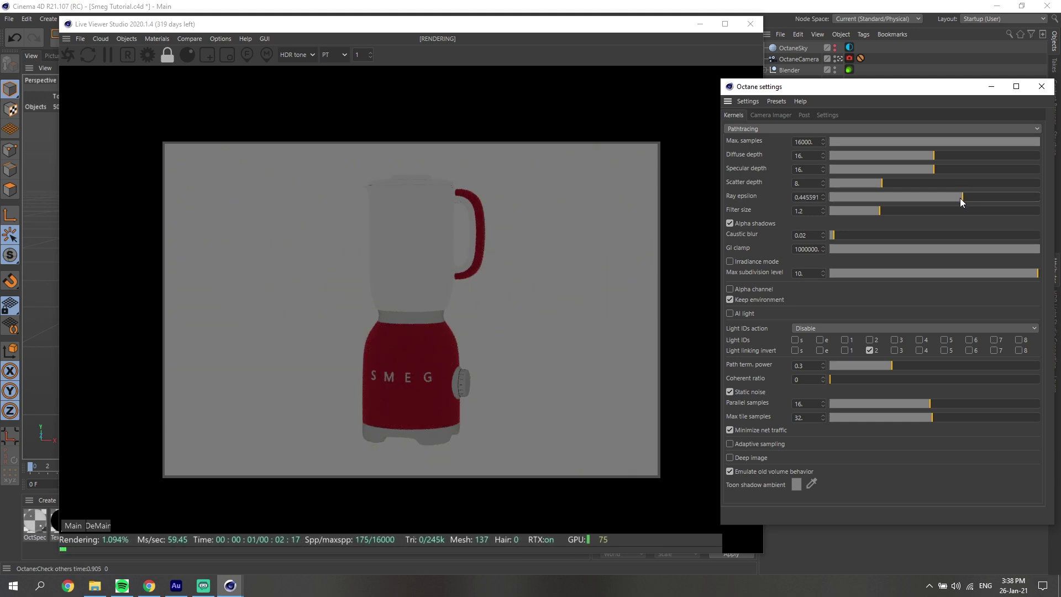
drag(959, 198, 808, 189)
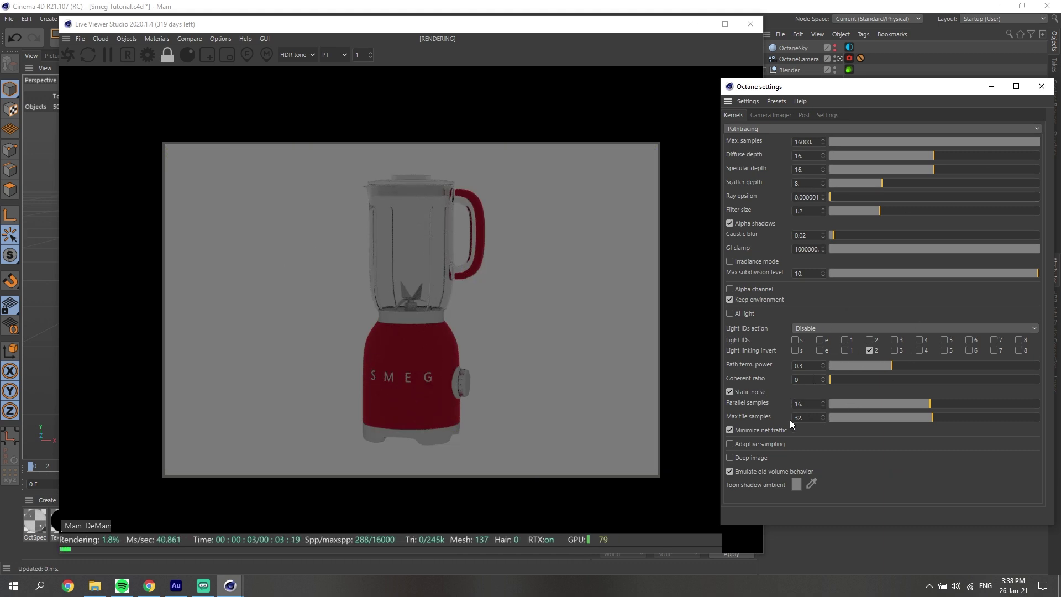
- Enable Adaptive sampling with 60 minimum samples
click(754, 444)
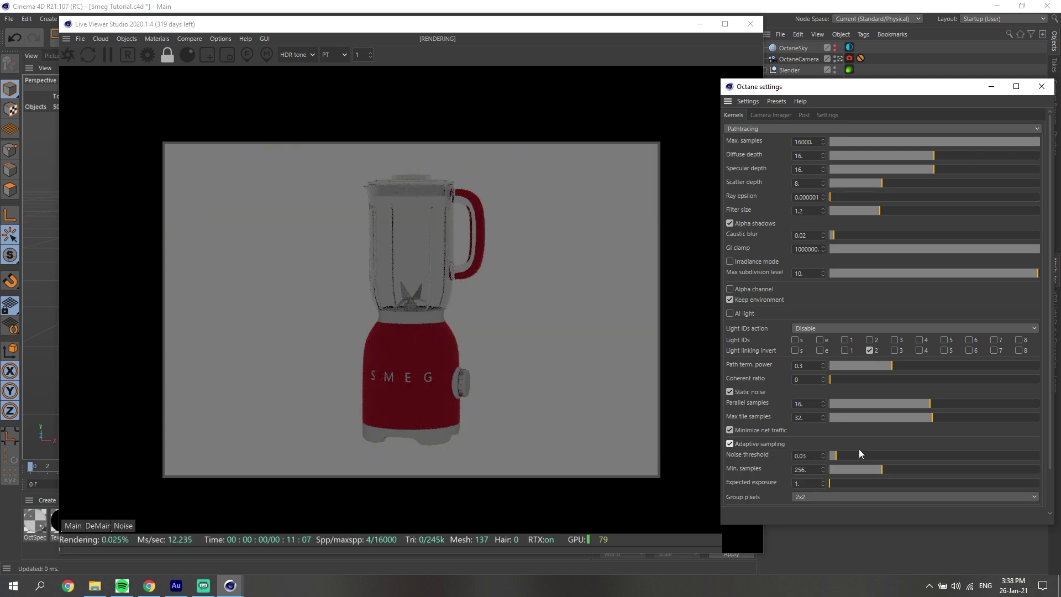
double_click(804, 468)
text(60)
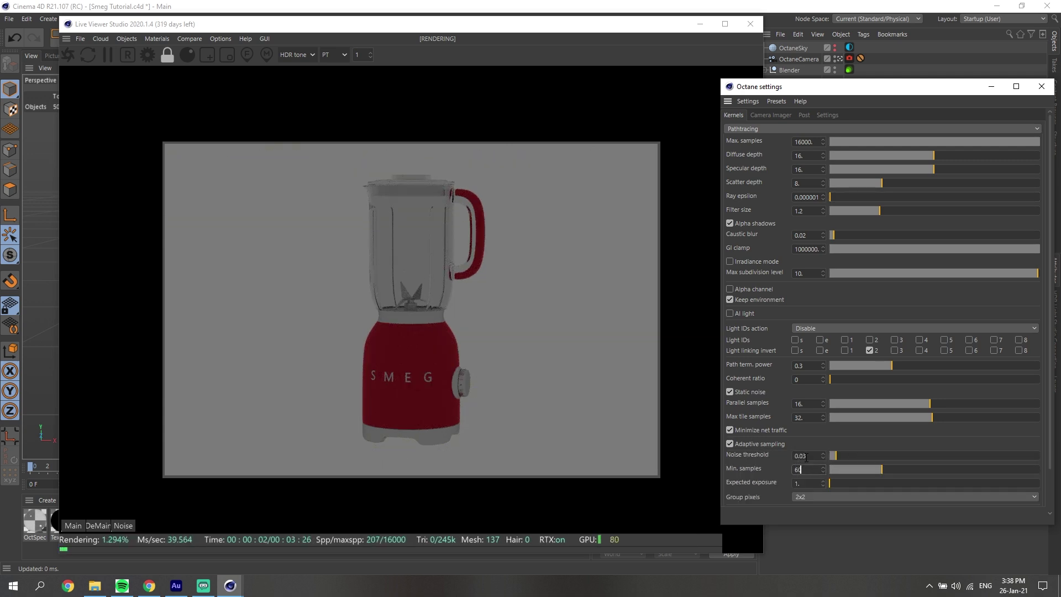
key(shift+Tab)
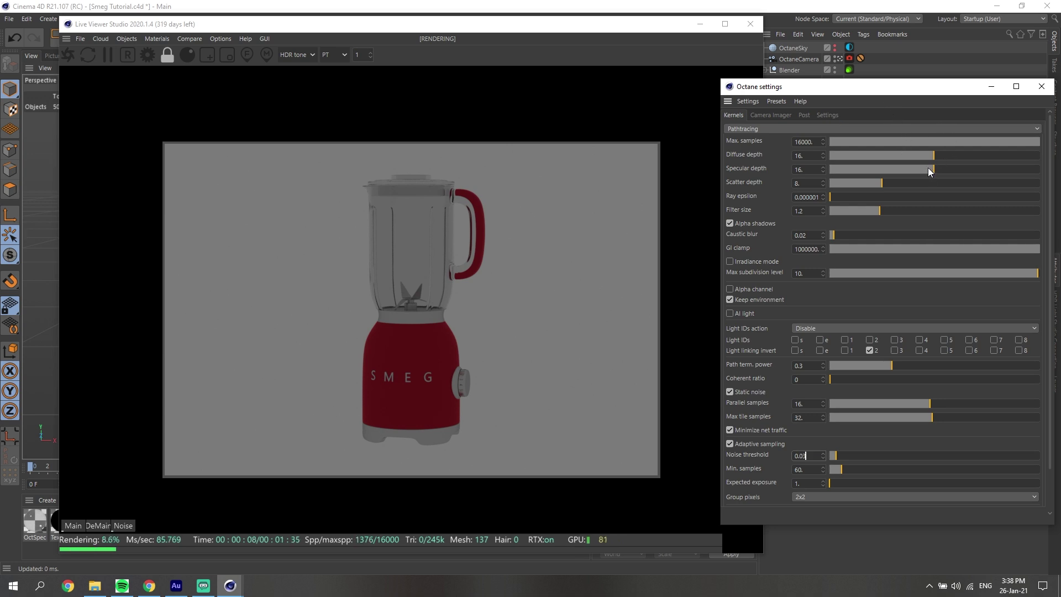
key(Return)
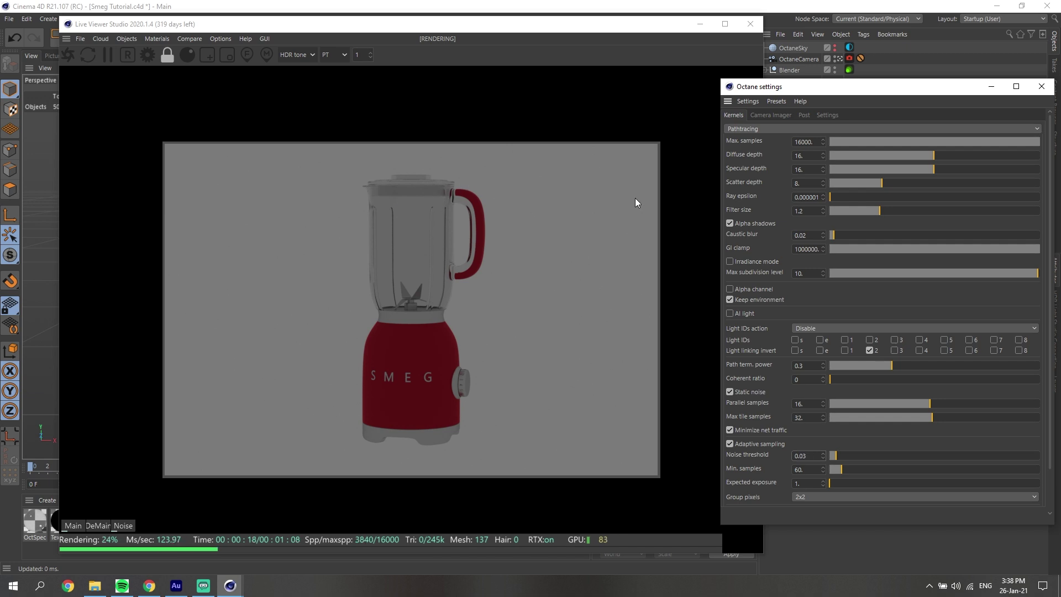
- Compare lower Specular depth values, then raise it to its maximum of 32
drag(922, 169, 863, 165)
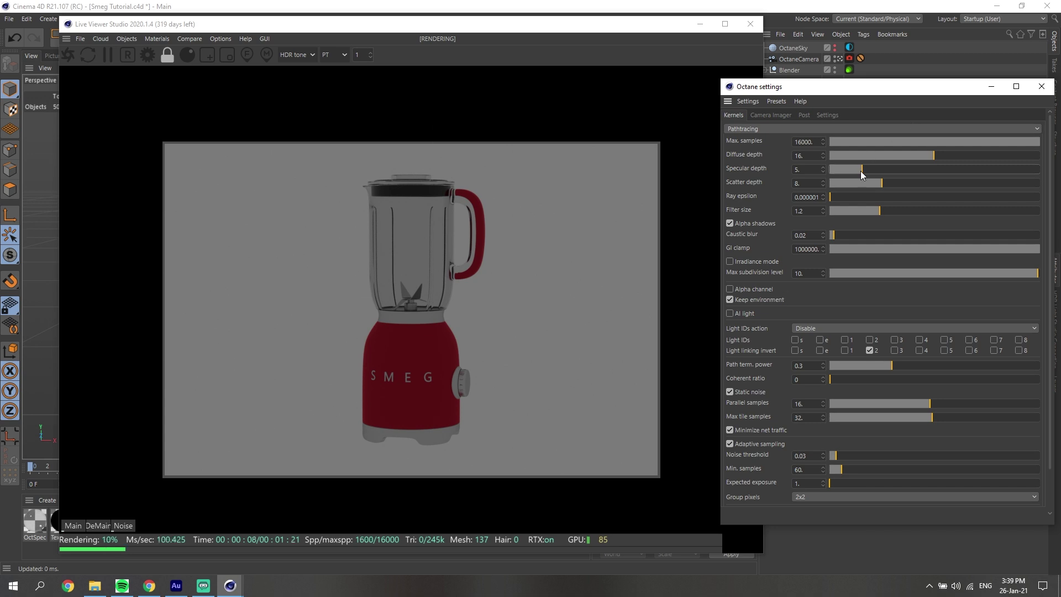
drag(860, 171, 966, 174)
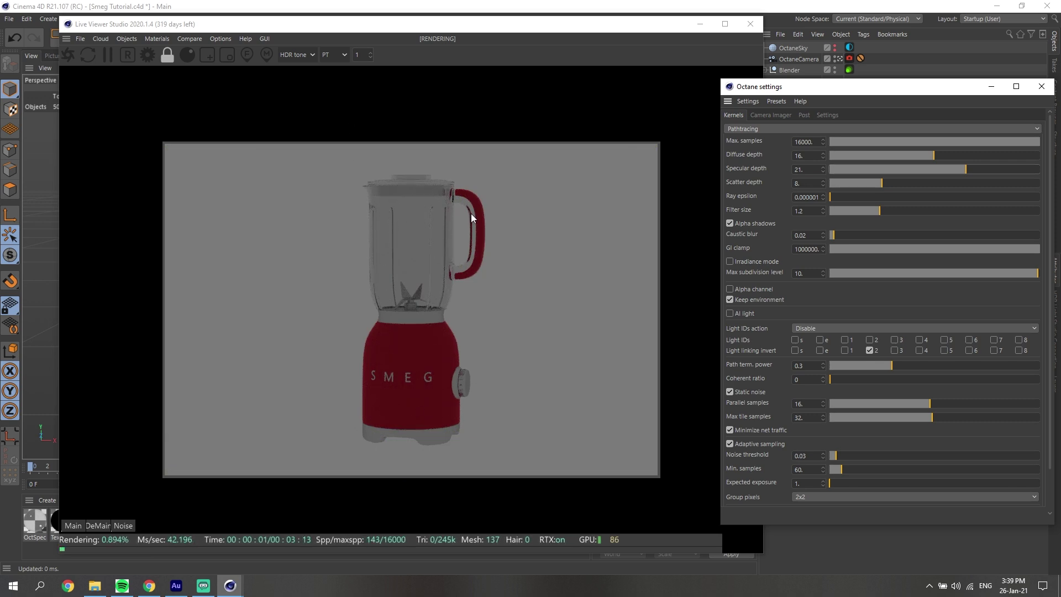
drag(968, 167, 1007, 167)
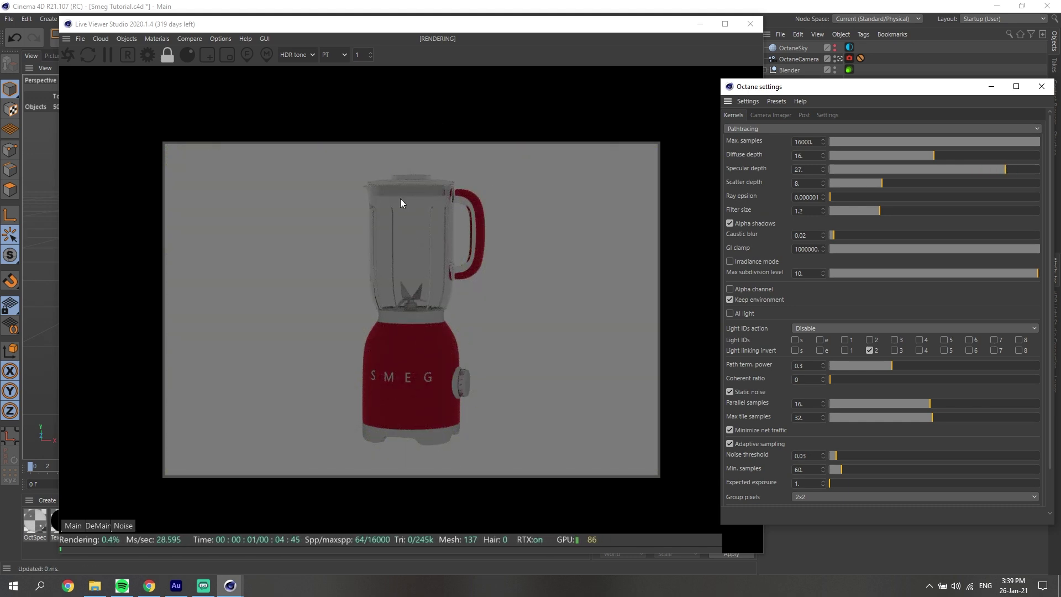
drag(1007, 168, 1029, 168)
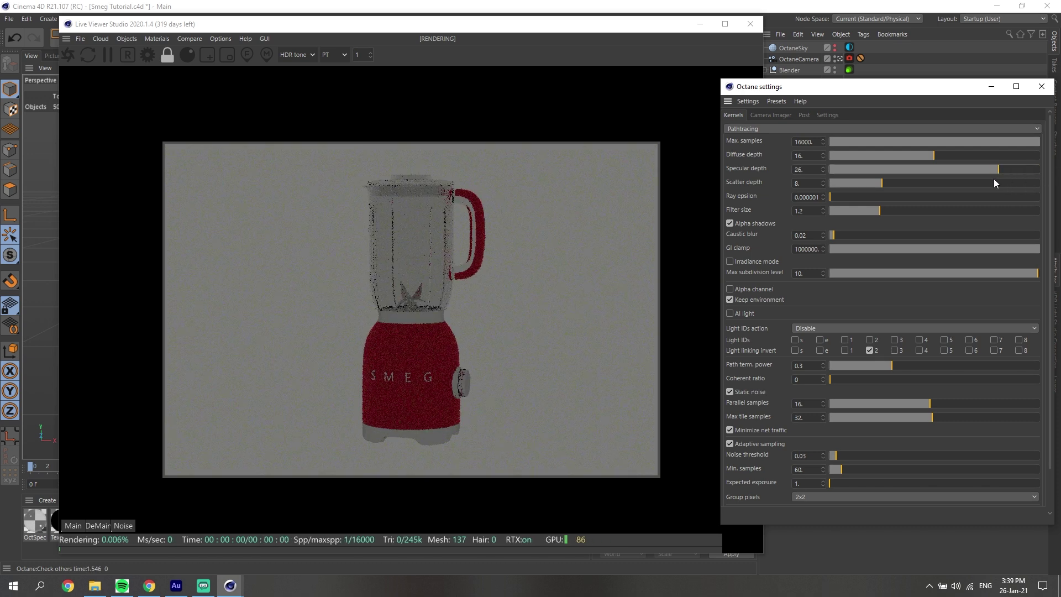
mouse_move(1032, 170)
mouse_down()
mouse_move(1004, 169)
mouse_move(1012, 189)
mouse_up()
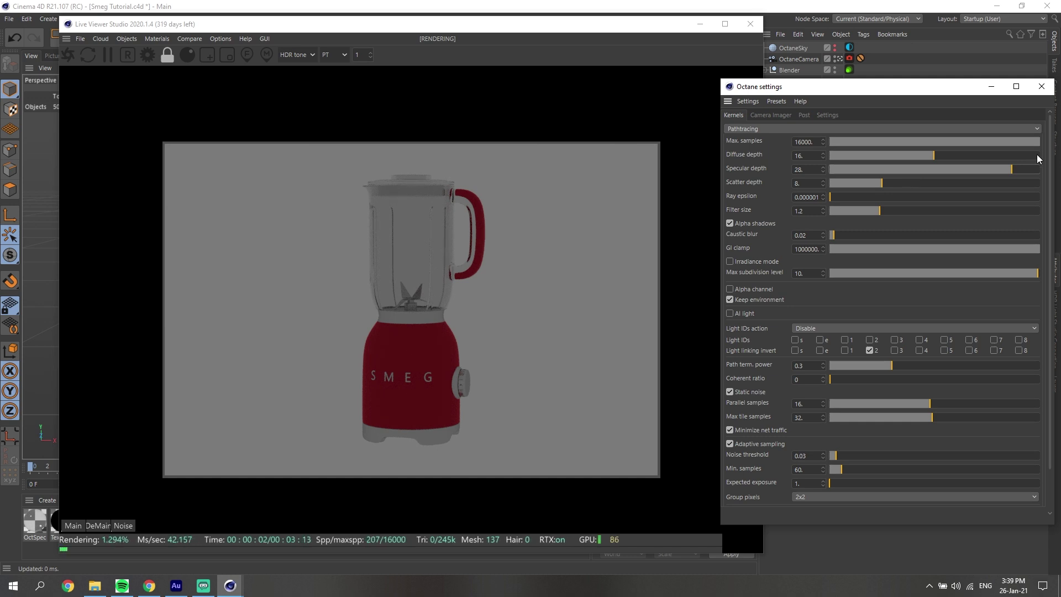
drag(996, 169, 1039, 170)
- Set Path term. power to 1 and increase Parallel samples
drag(894, 365, 1045, 364)
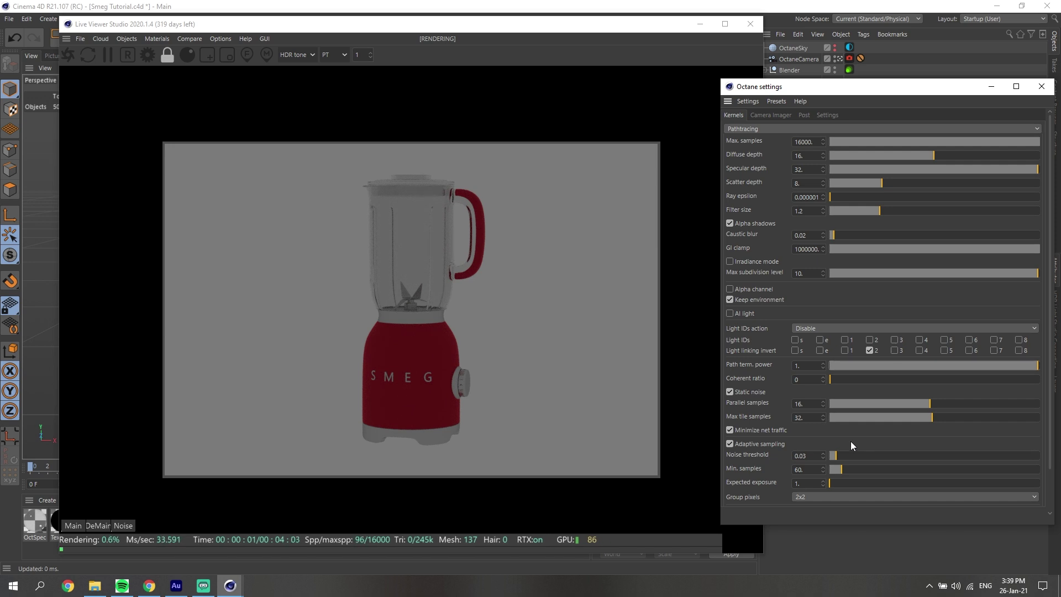
drag(929, 403, 1047, 406)
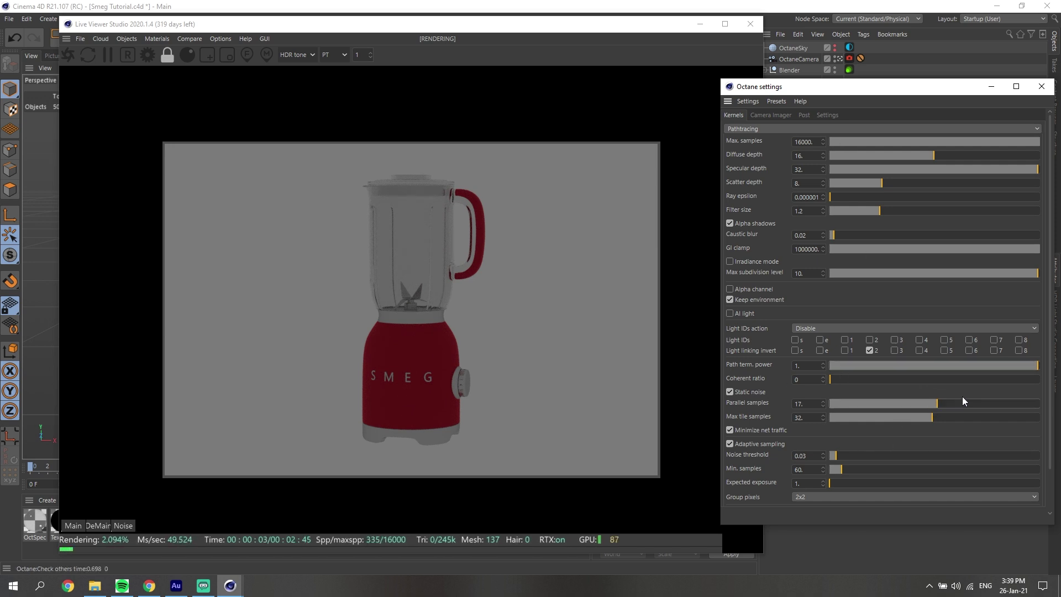
- Set the Octane default environment colour to black in the Env. settings
click(822, 118)
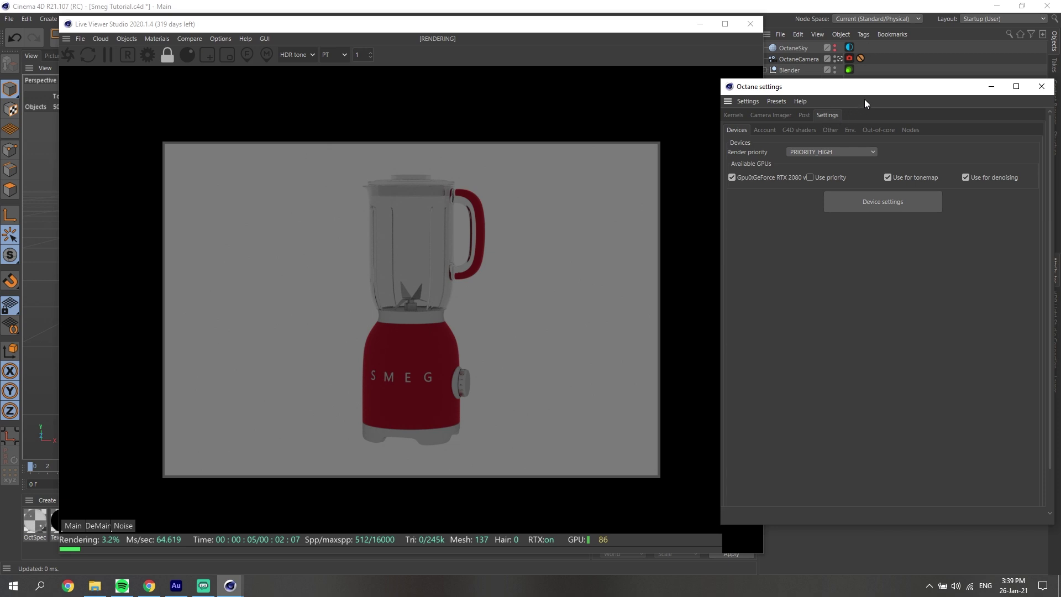
click(851, 129)
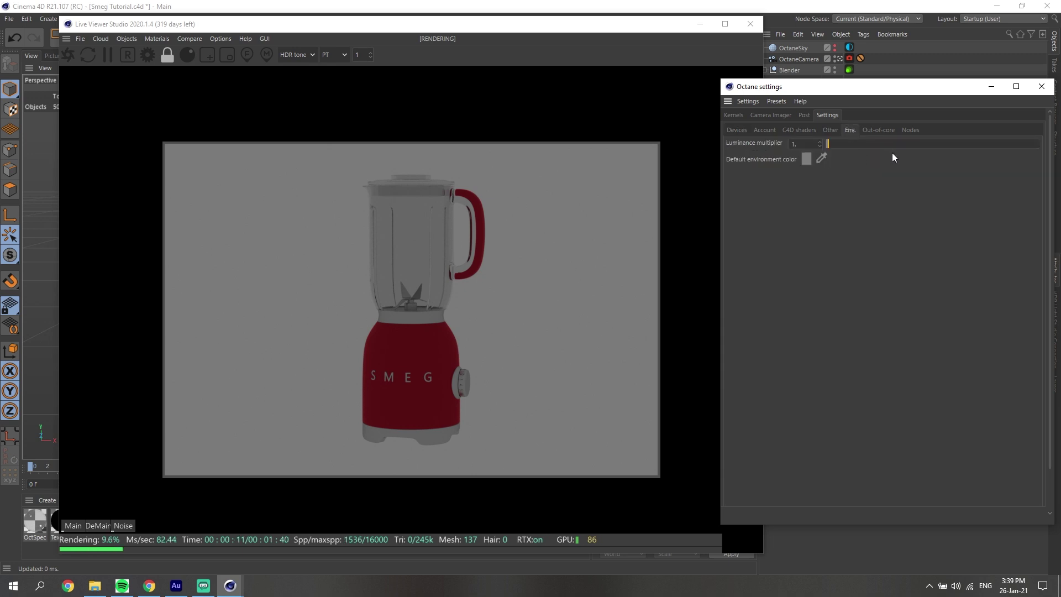
click(803, 157)
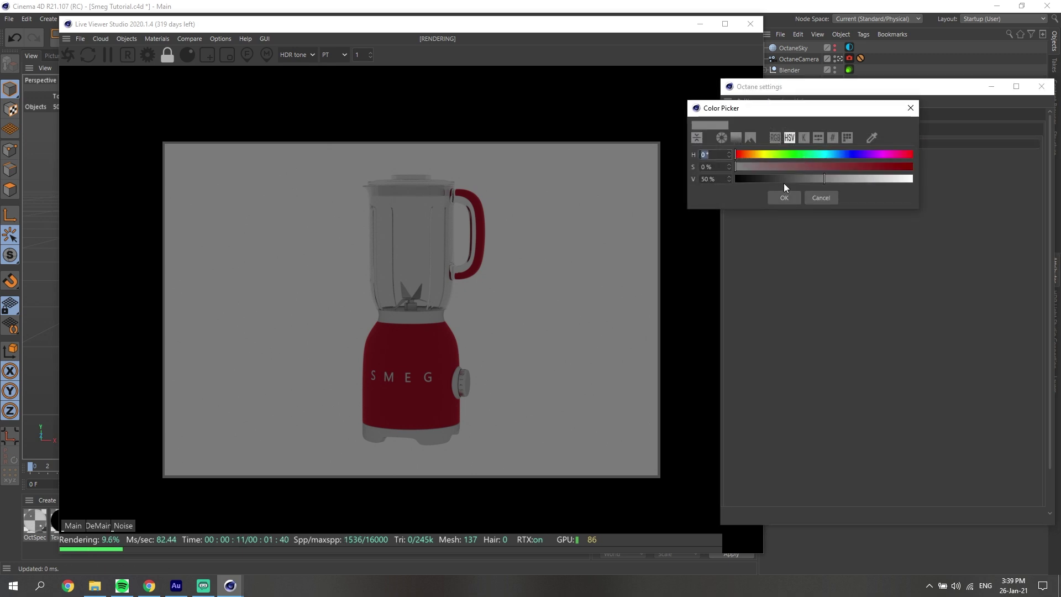
drag(784, 178, 709, 184)
click(776, 200)
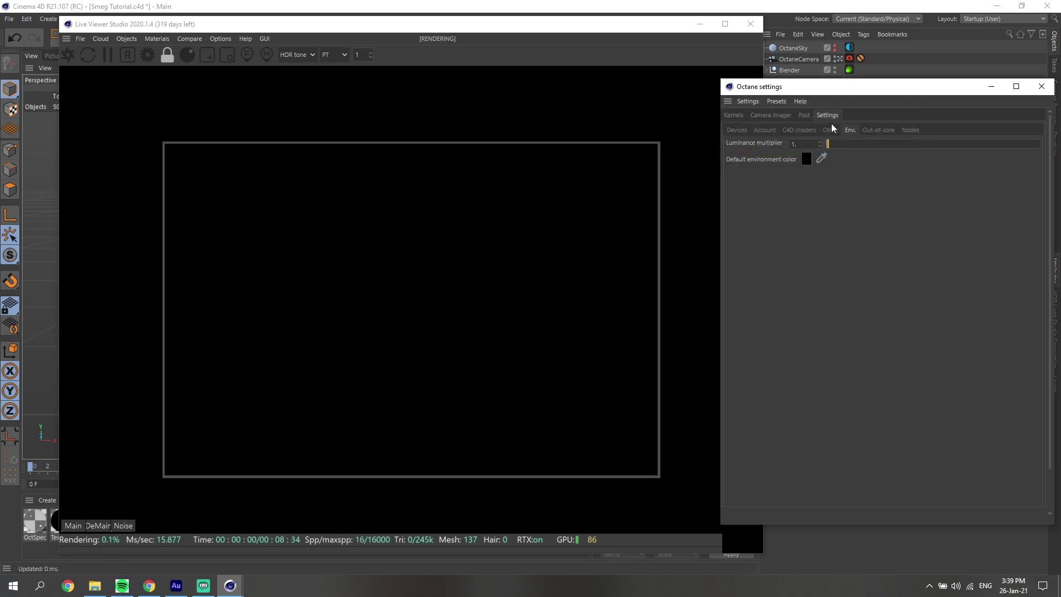
- Try a mid-grey default environment colour, then return it to black
click(805, 158)
drag(805, 180, 829, 184)
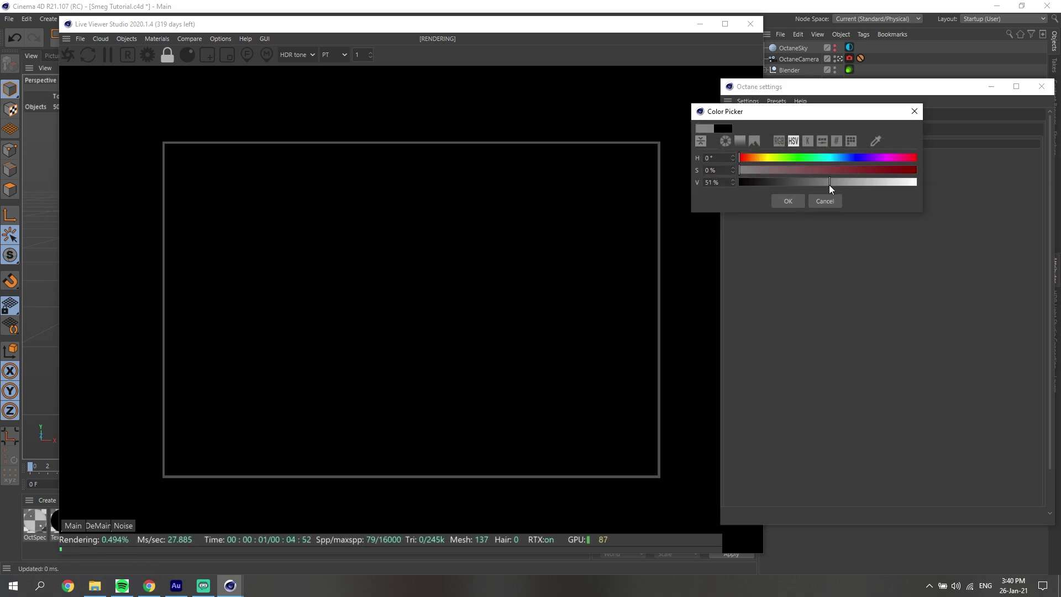
click(789, 201)
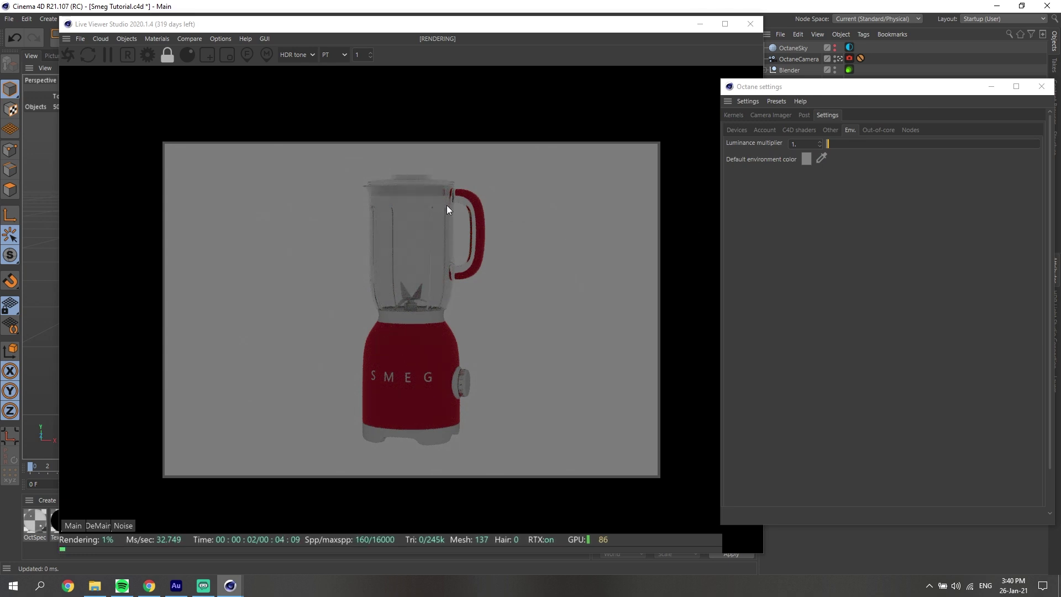
click(807, 160)
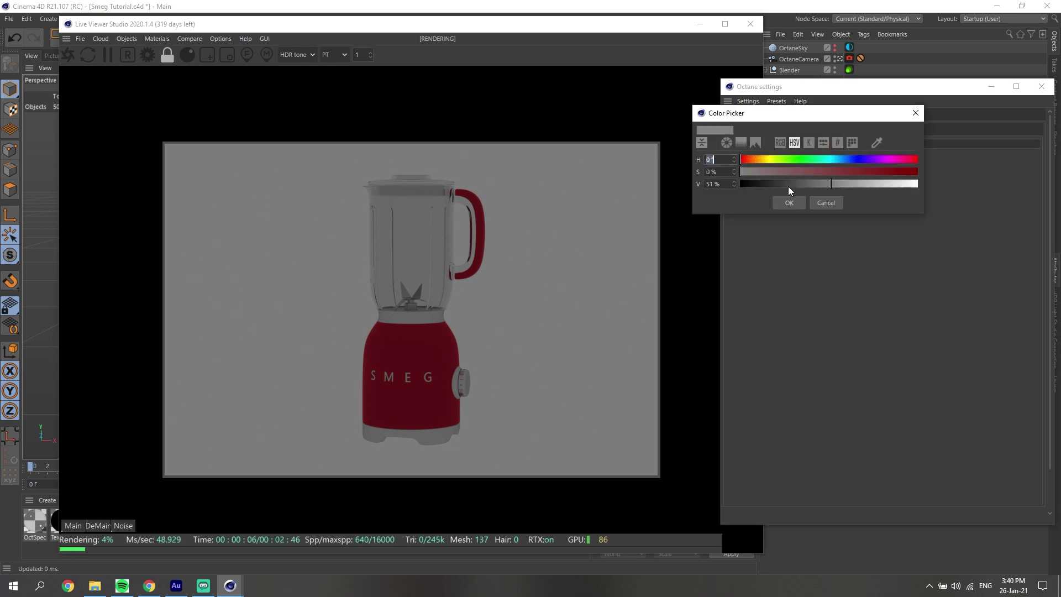
drag(789, 187, 724, 183)
click(795, 201)
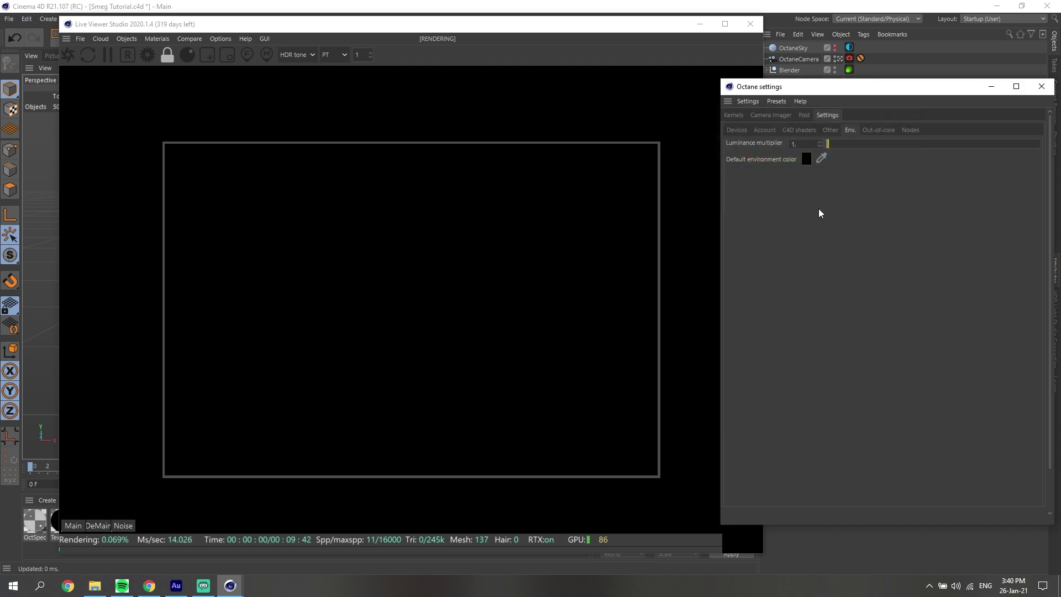
- Close the Octane settings and turn the OctaneSky lighting back on
click(1041, 87)
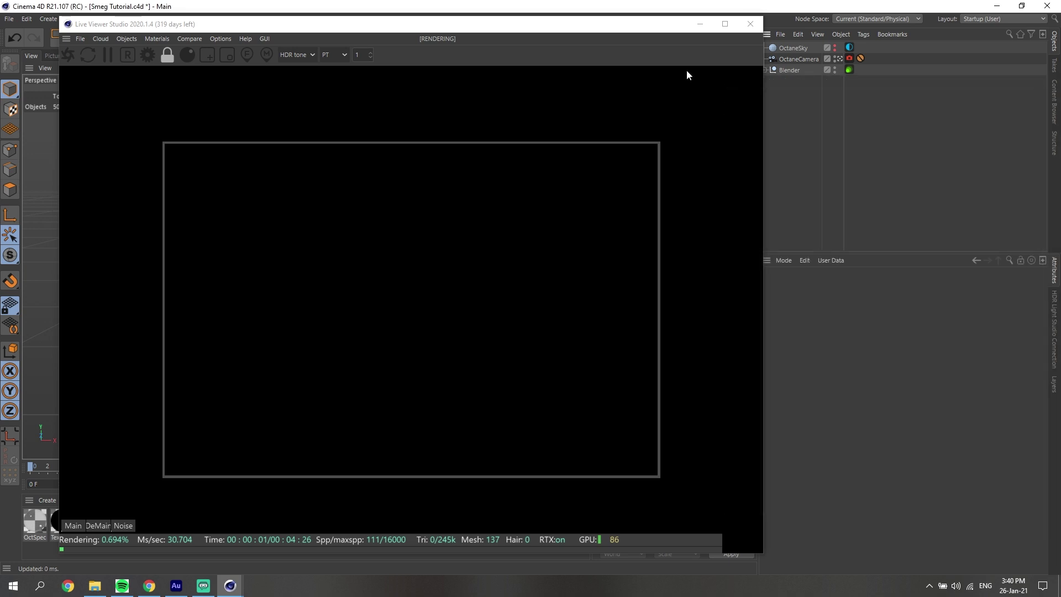
drag(623, 25, 597, 32)
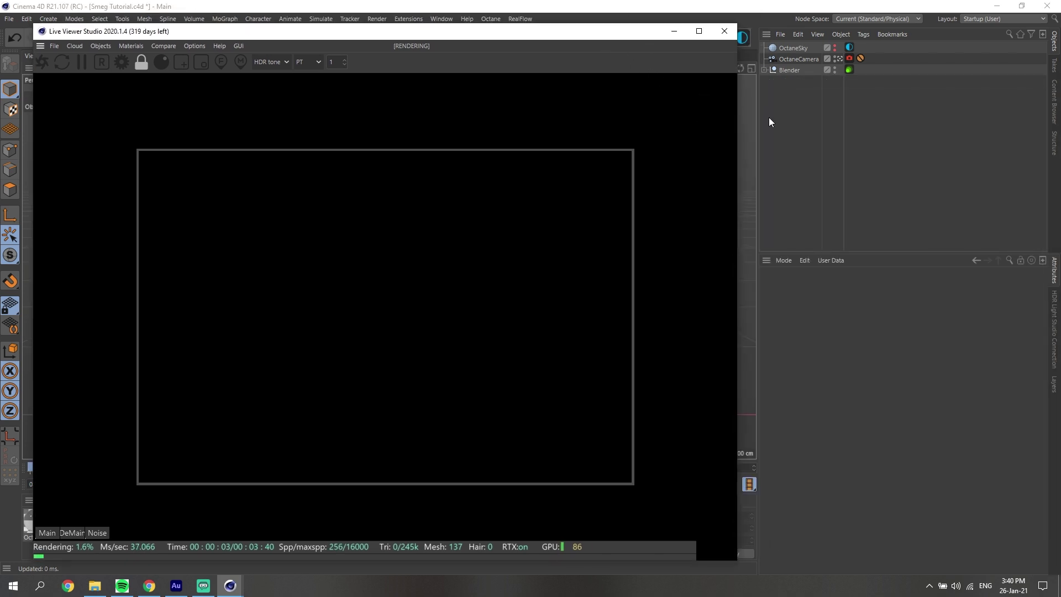
click(834, 48)
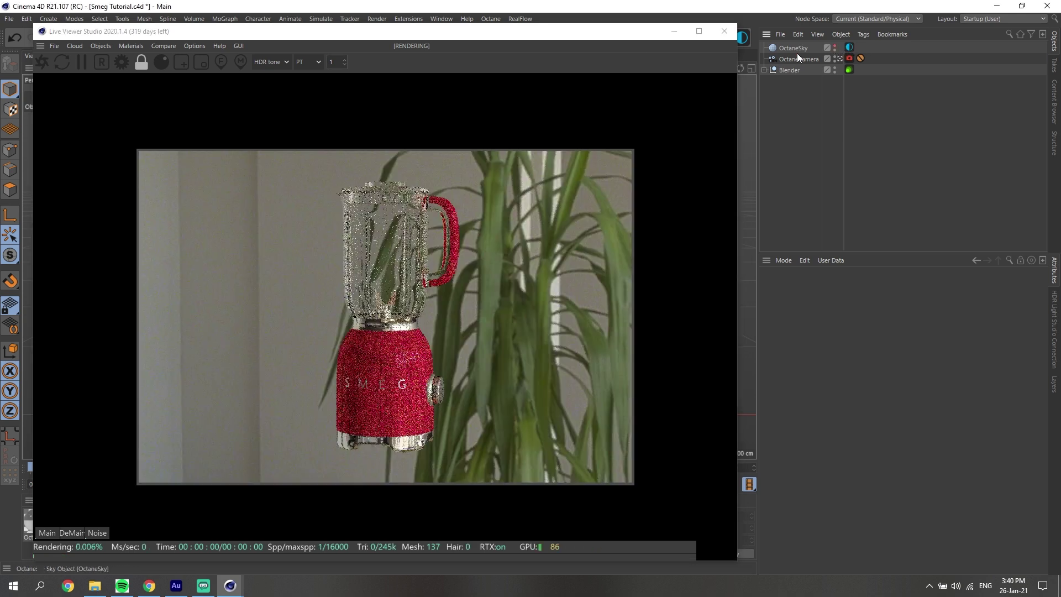
drag(590, 34, 574, 34)
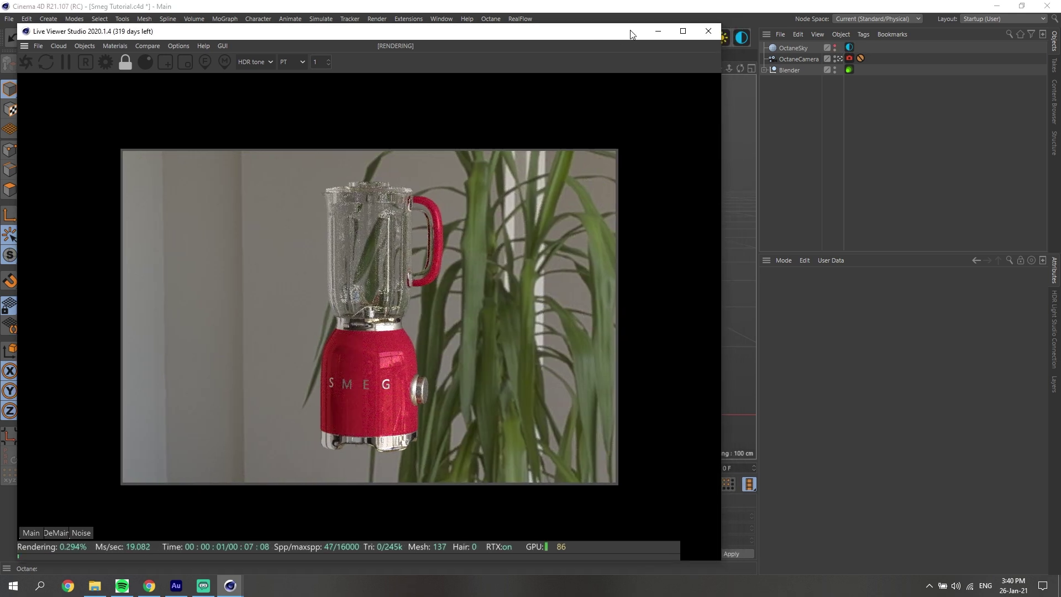
- Rotate the OctaneSky heading from 112° to 44° in its coordinates
click(808, 47)
click(852, 288)
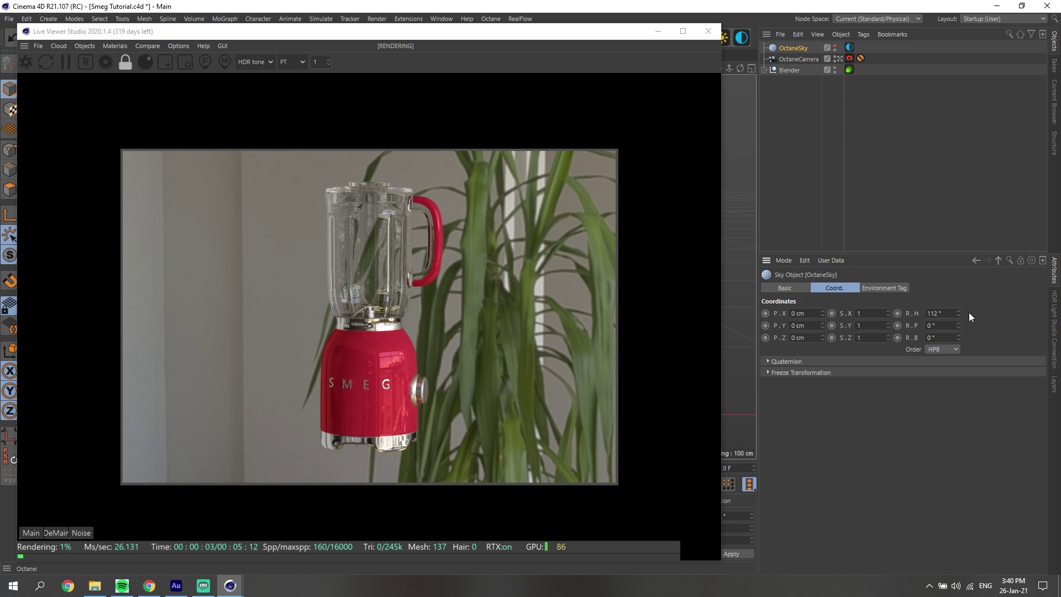
mouse_move(957, 312)
mouse_down()
mouse_move(627, 23)
mouse_move(628, 101)
mouse_up()
- Duplicate the sky and make the copy a plain-colour visible environment
click(745, 45)
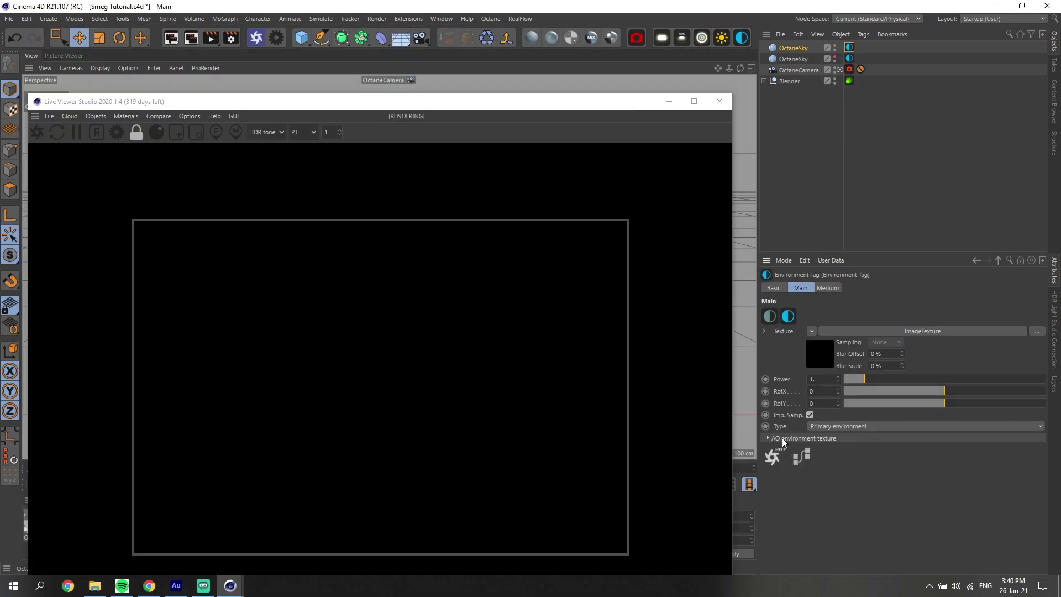
click(810, 331)
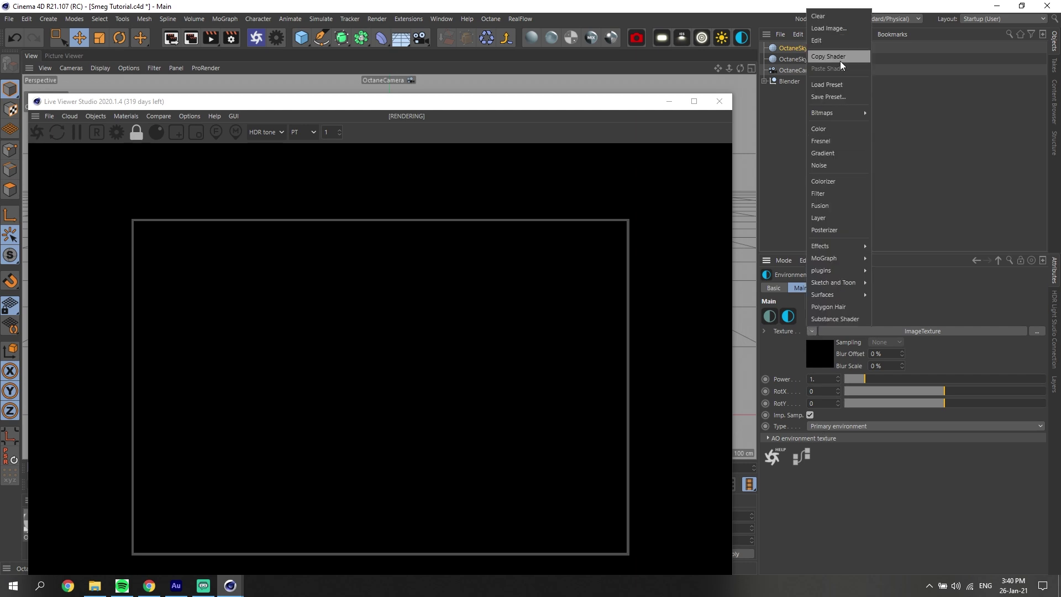
click(836, 130)
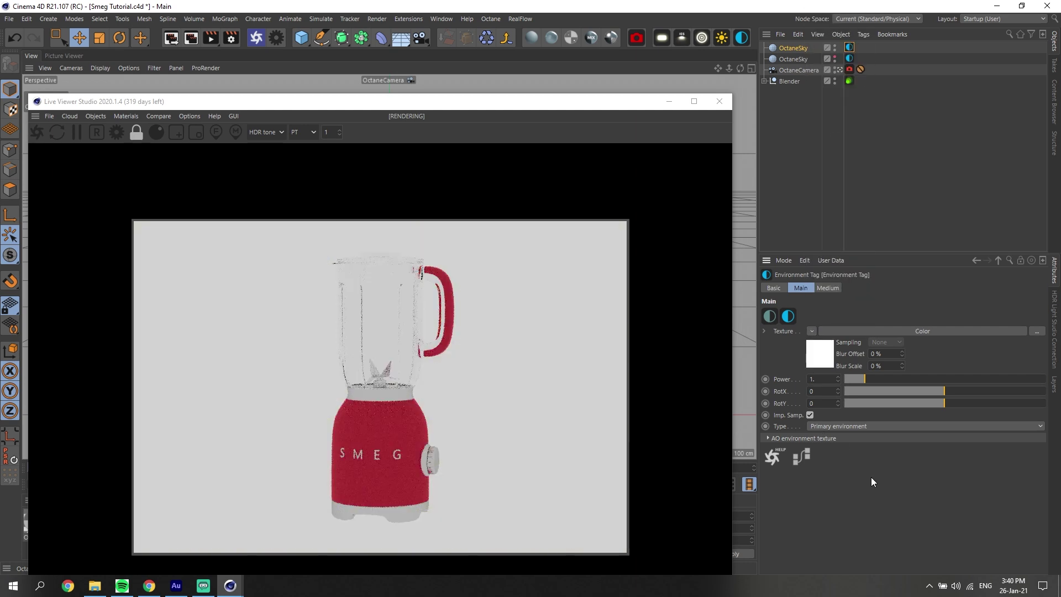
click(822, 425)
click(821, 448)
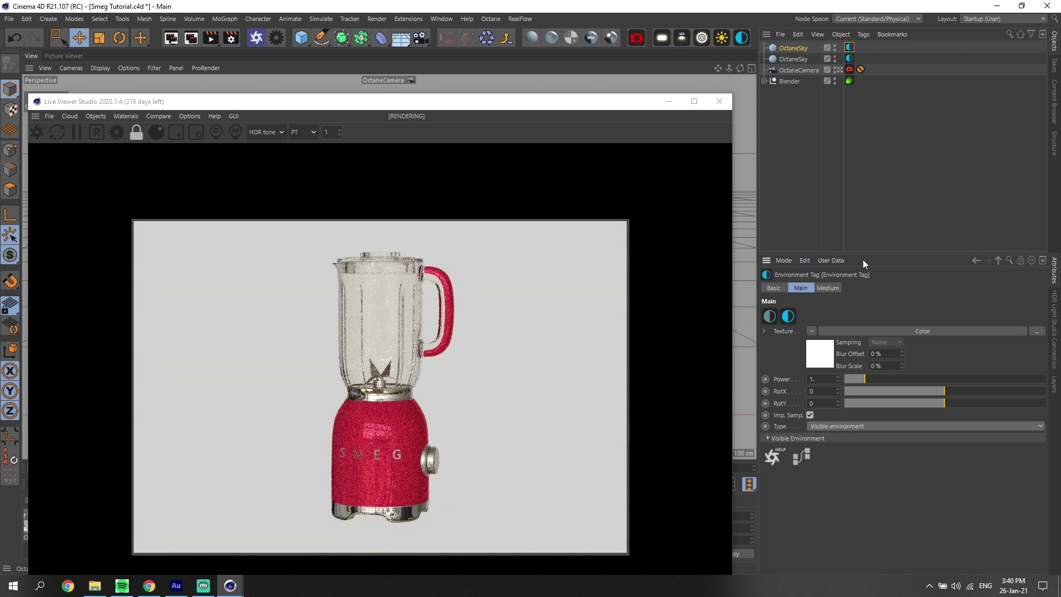
- Set the second sky's heading to -80° and toggle visible-environment refractions off and back on
click(794, 59)
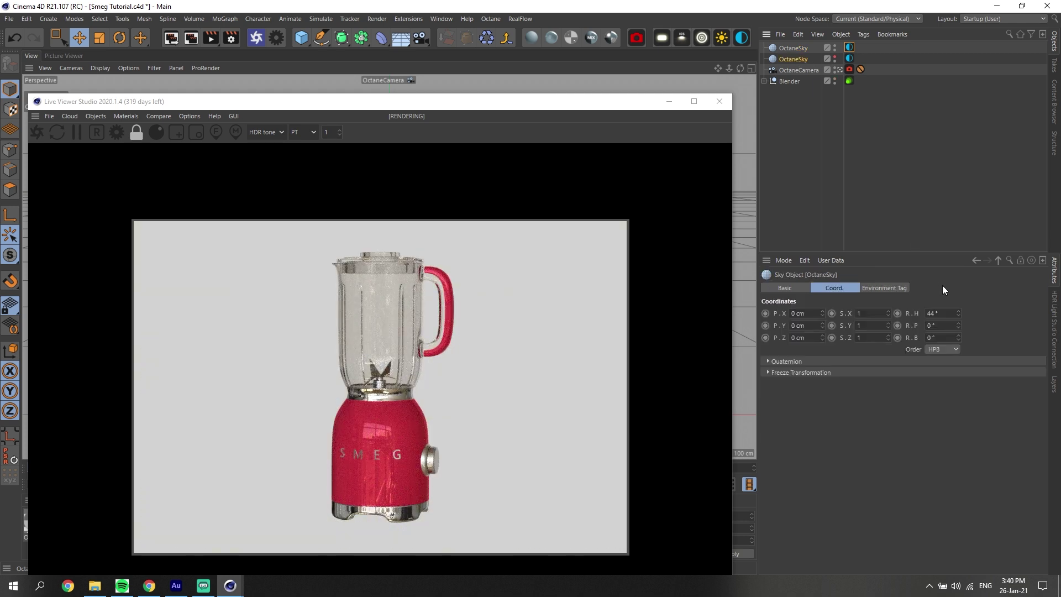
drag(958, 313, 912, 313)
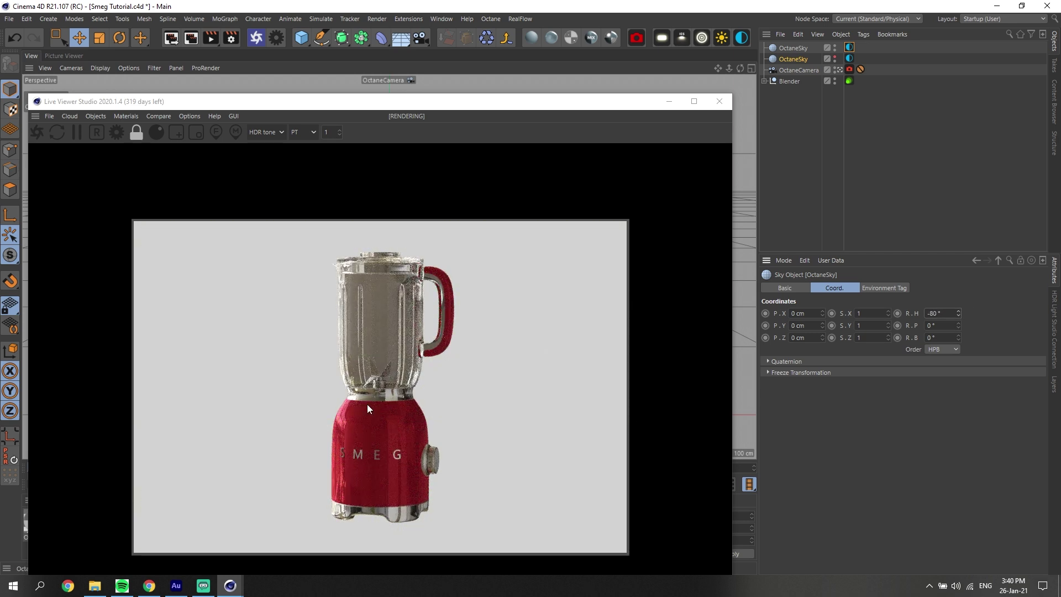
click(849, 58)
click(826, 438)
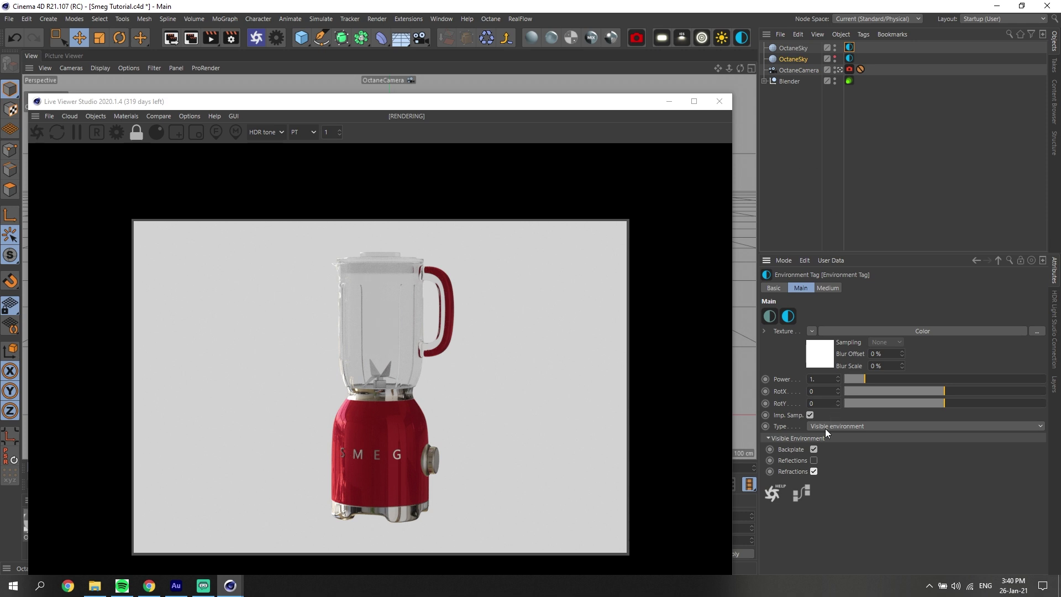
click(813, 471)
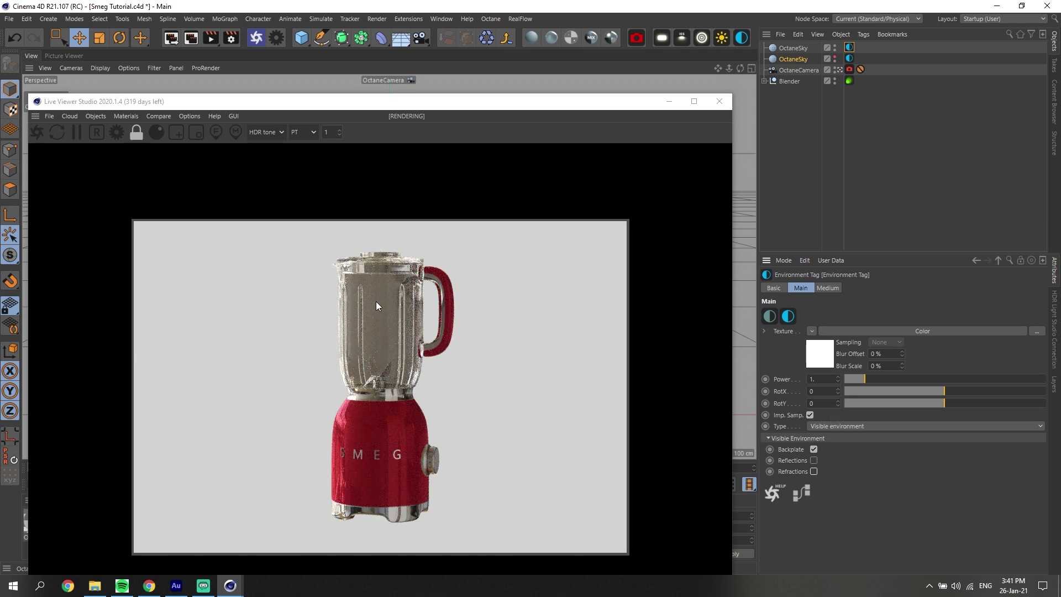
click(813, 472)
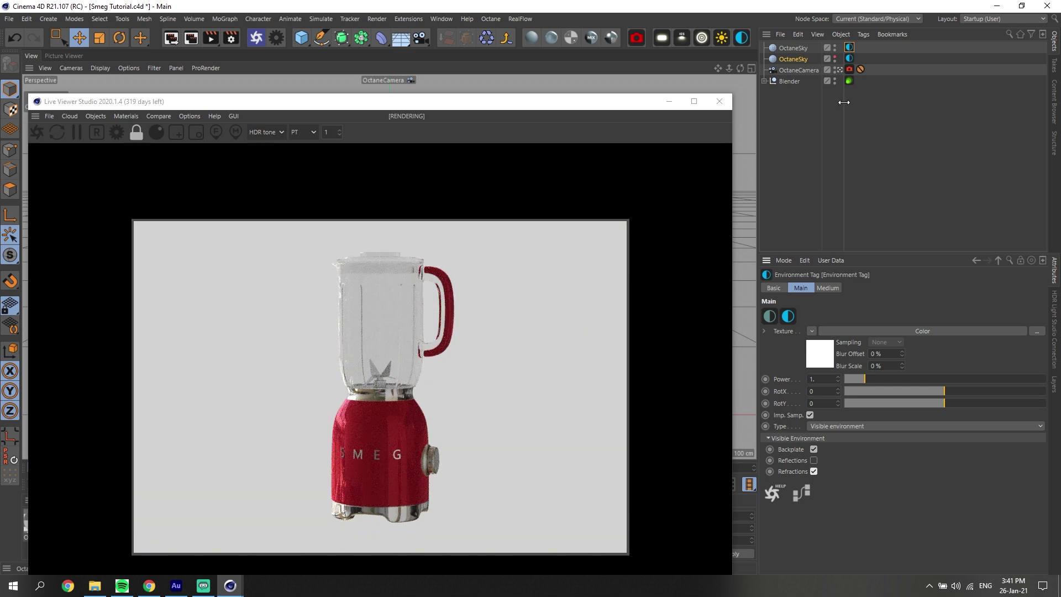
drag(526, 102, 549, 94)
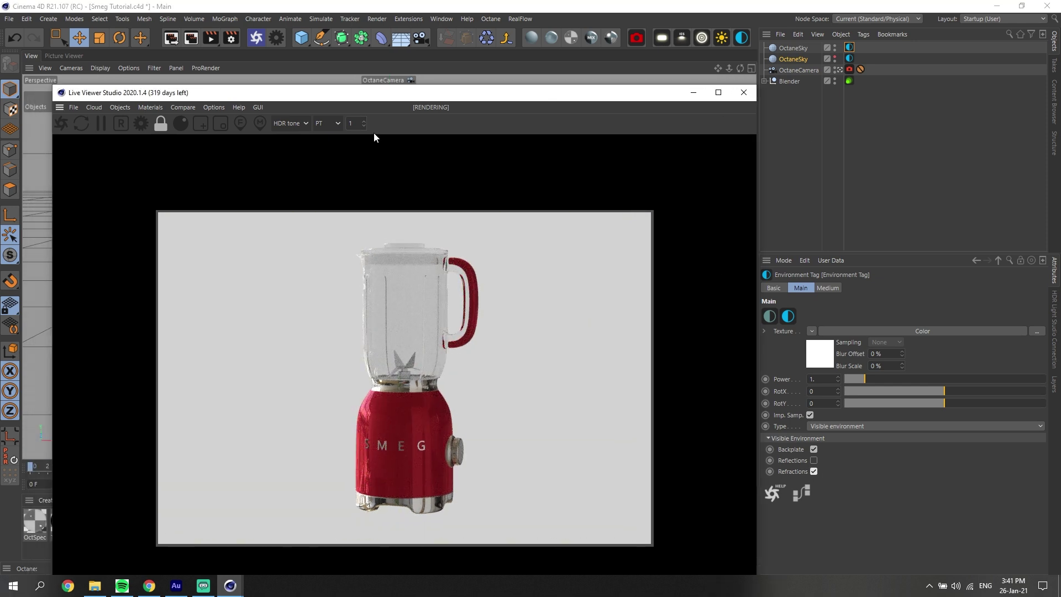
- Drop Specular depth to 3–4 to compare, then raise it back to about 30
click(147, 122)
drag(235, 8, 823, 136)
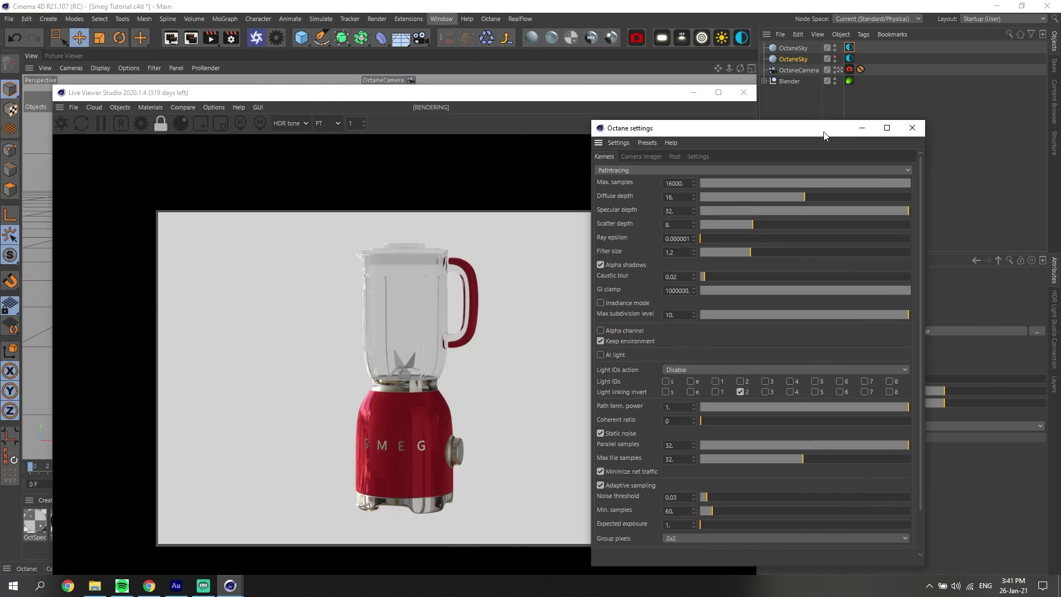
drag(781, 209, 720, 209)
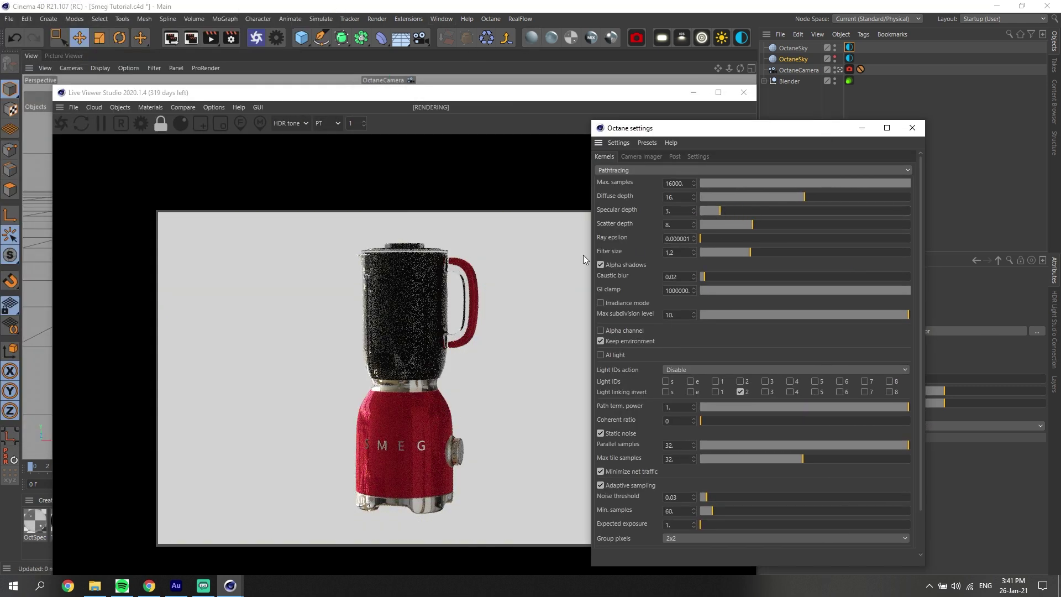
click(727, 210)
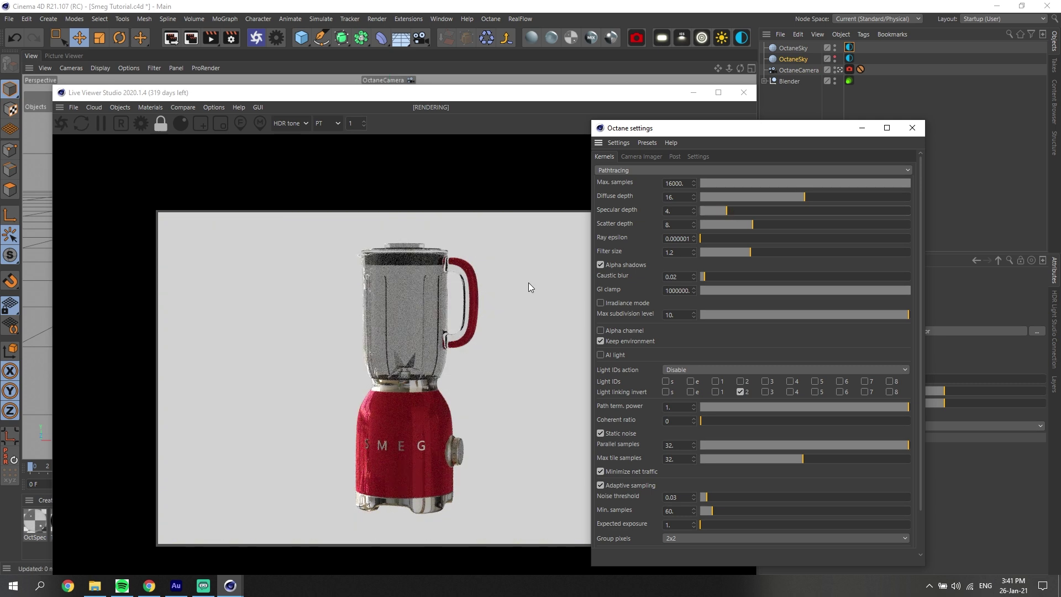
drag(726, 209, 912, 205)
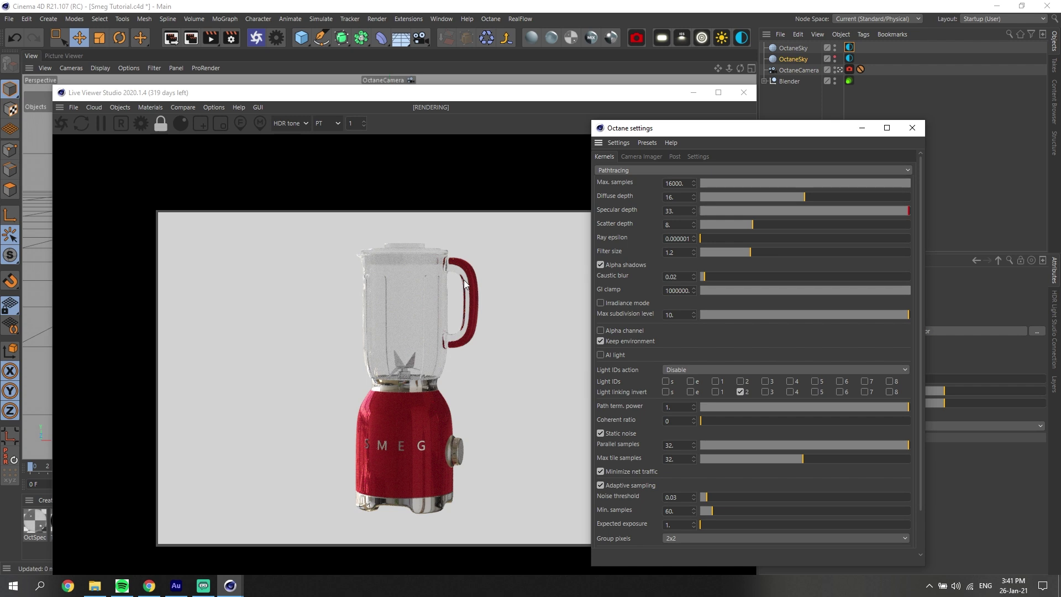
- Close the settings, leave the Octane camera view and zoom the viewport in on the blender
click(912, 128)
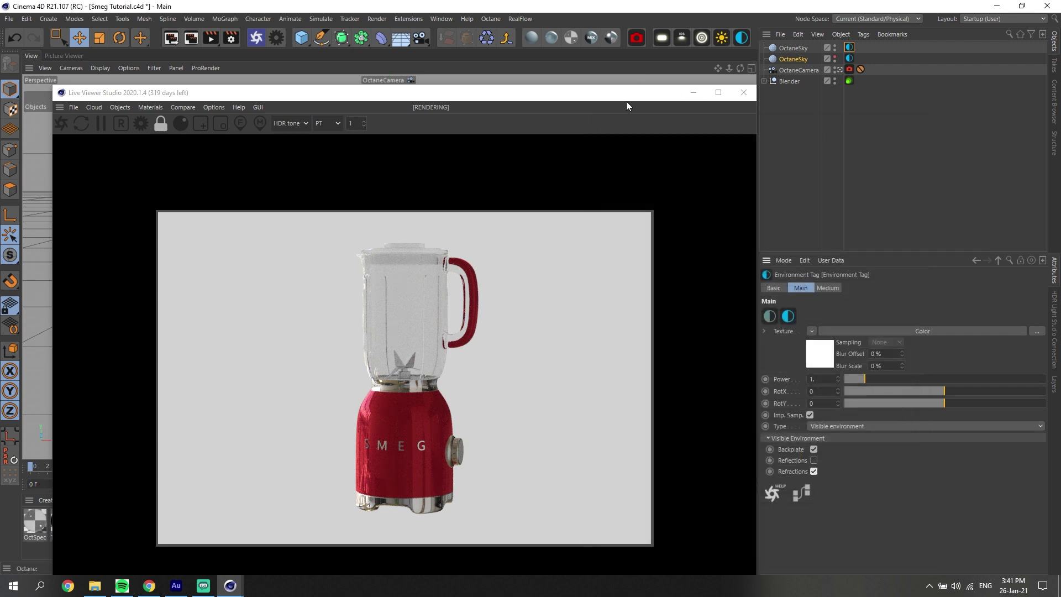
drag(627, 102, 925, 178)
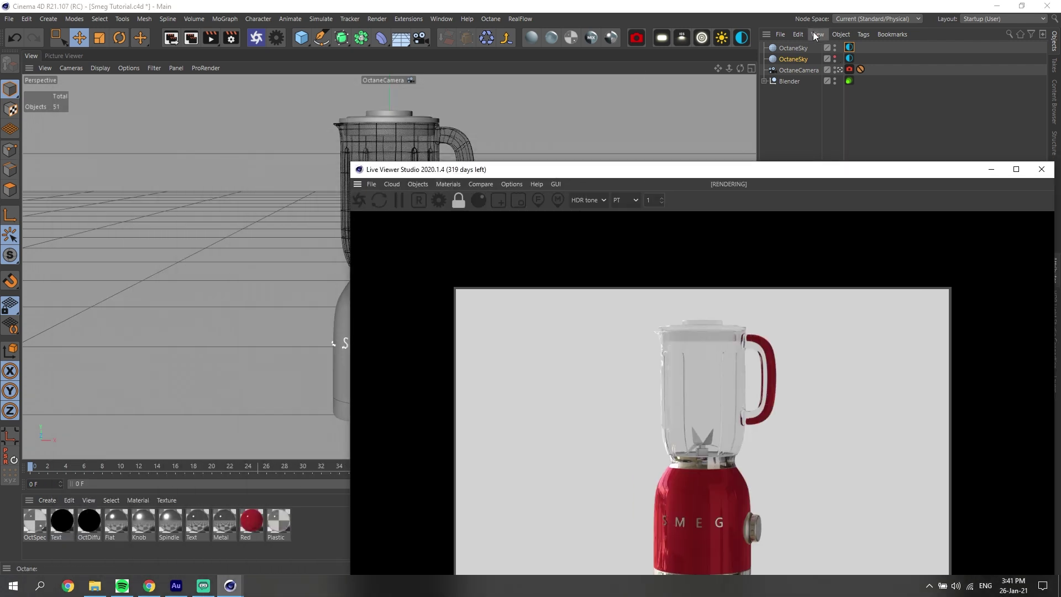
click(838, 70)
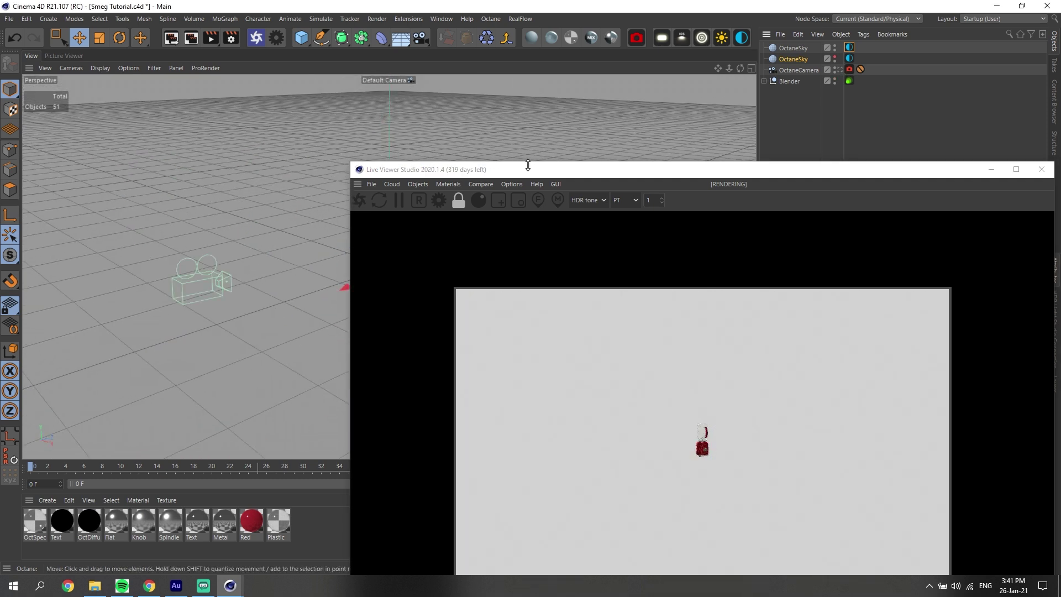
drag(528, 169, 693, 225)
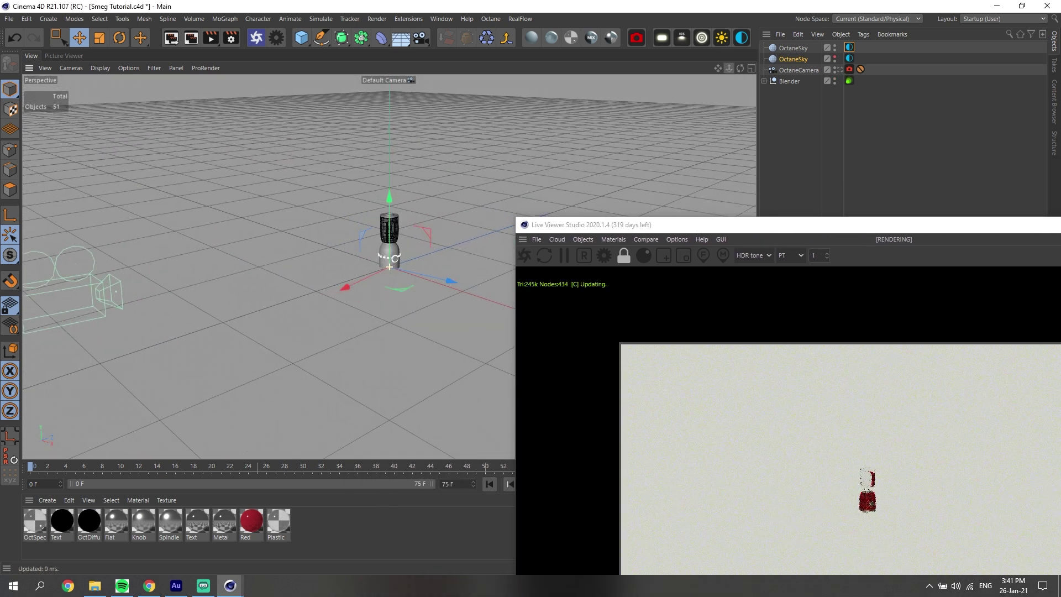
drag(728, 68, 779, 68)
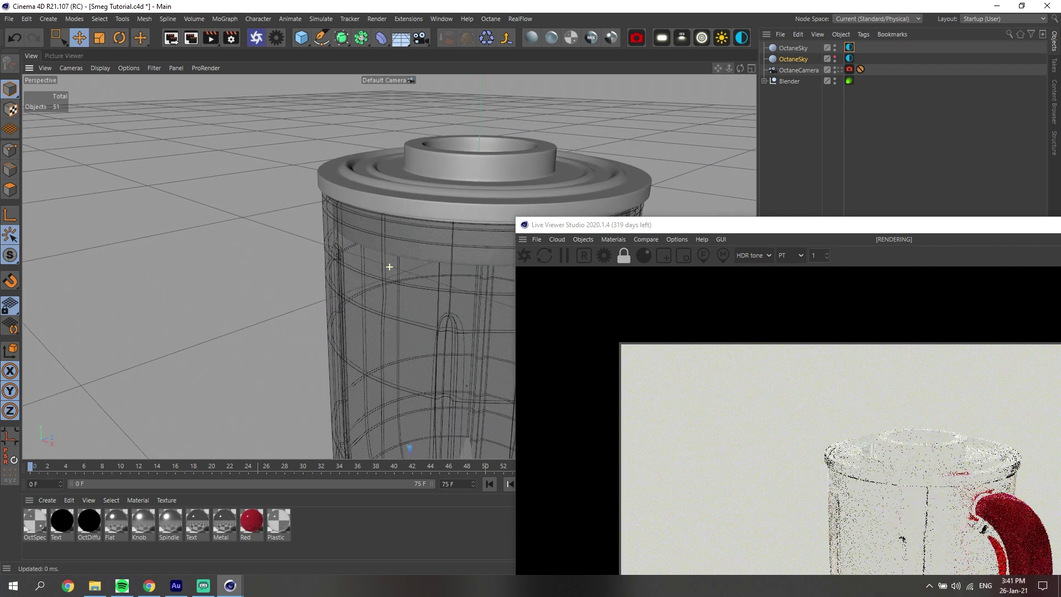
- Solo the Blender object, inspect the jug from above, then view through the OctaneCamera
click(348, 243)
click(10, 255)
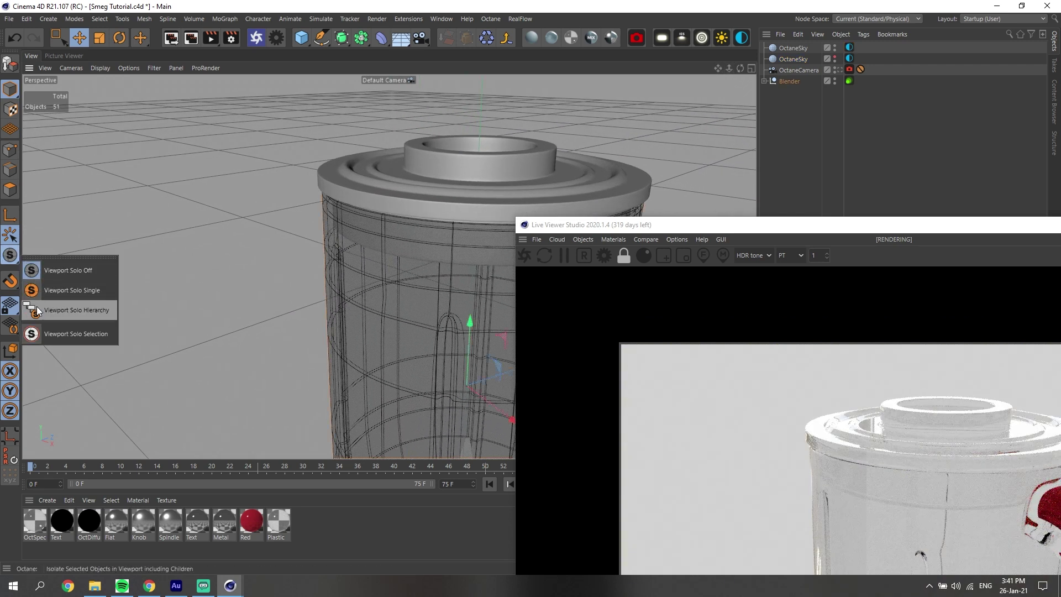
click(74, 307)
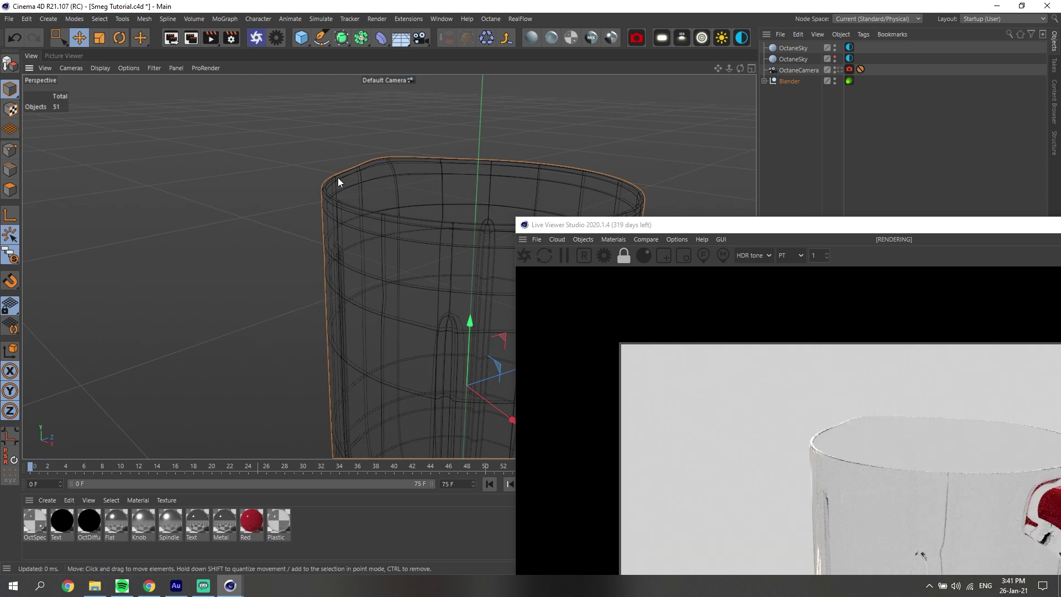
alt+drag(389, 266, 388, 348)
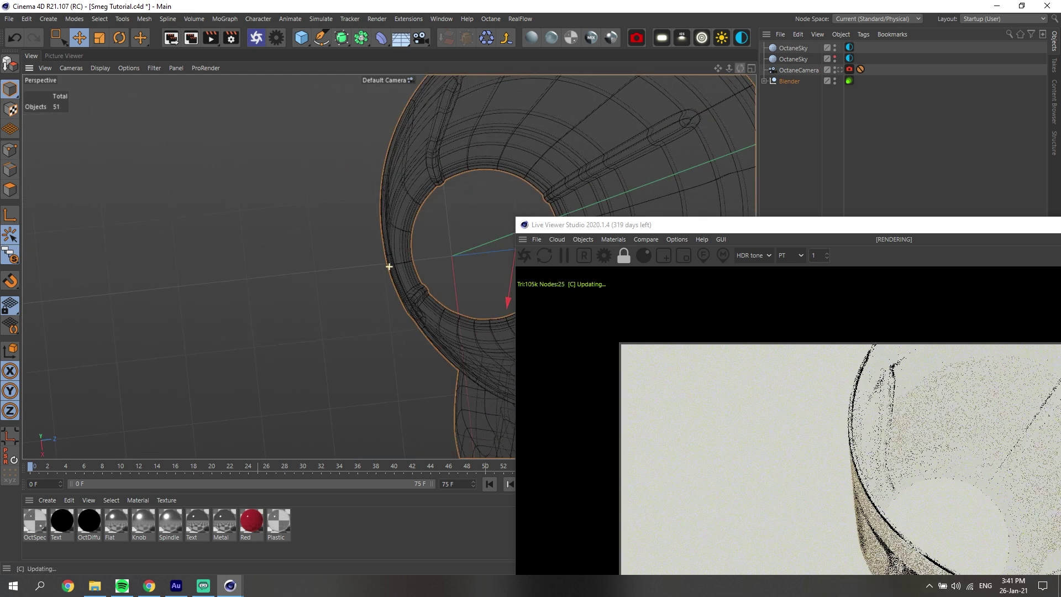
alt+drag(388, 266, 389, 299)
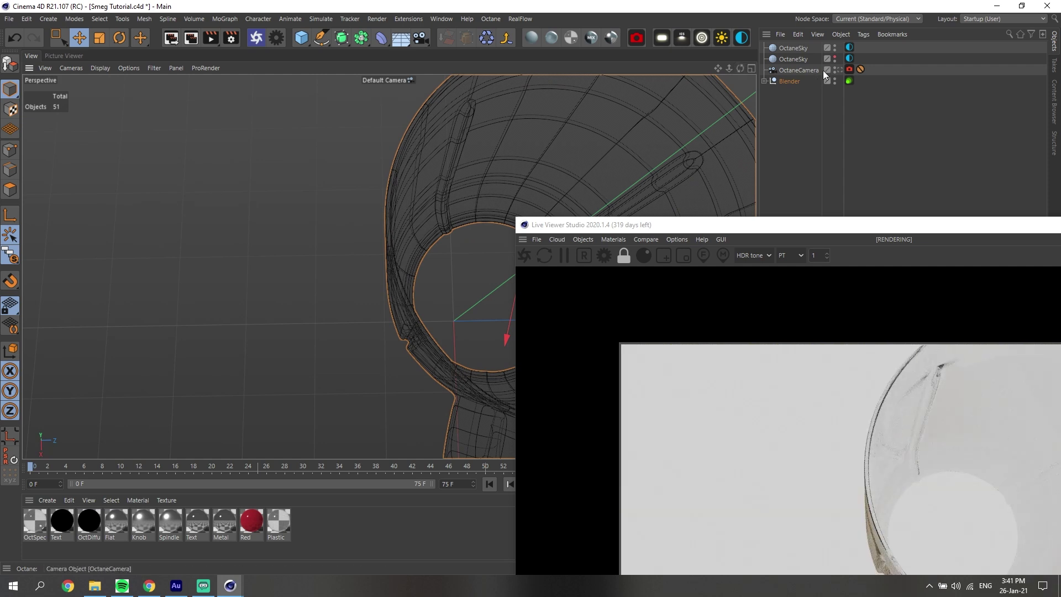
drag(741, 68, 749, 60)
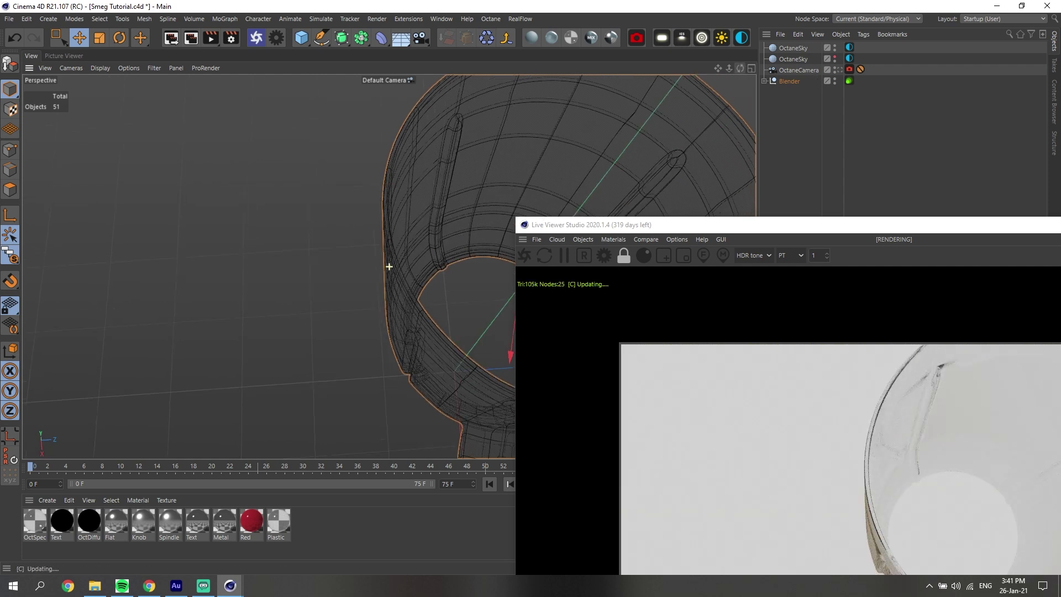
click(838, 69)
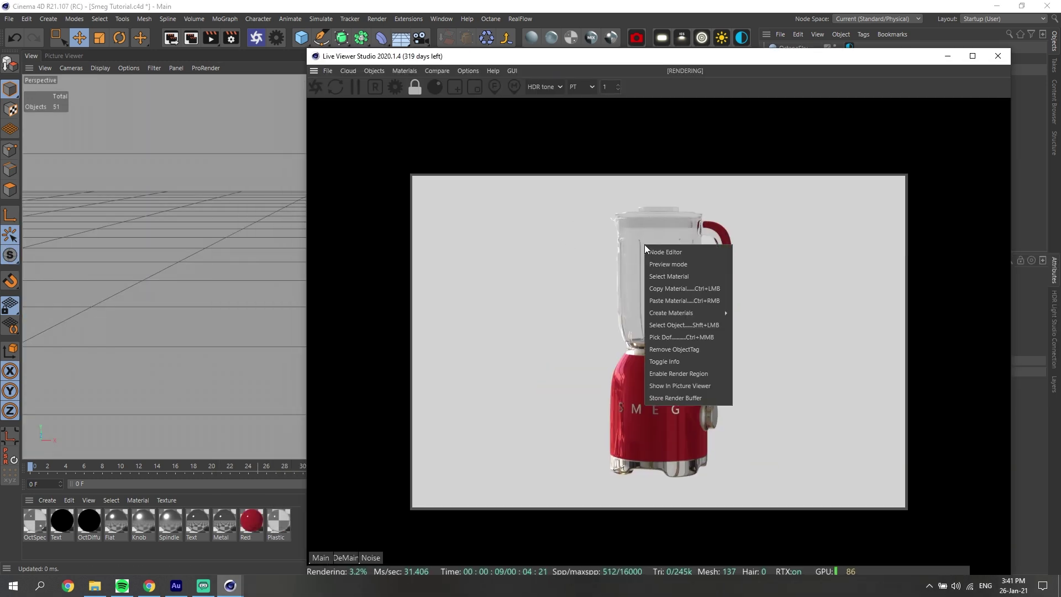
- Select the jug's material from the Live Viewer and open it for editing as Glass
right_click(646, 246)
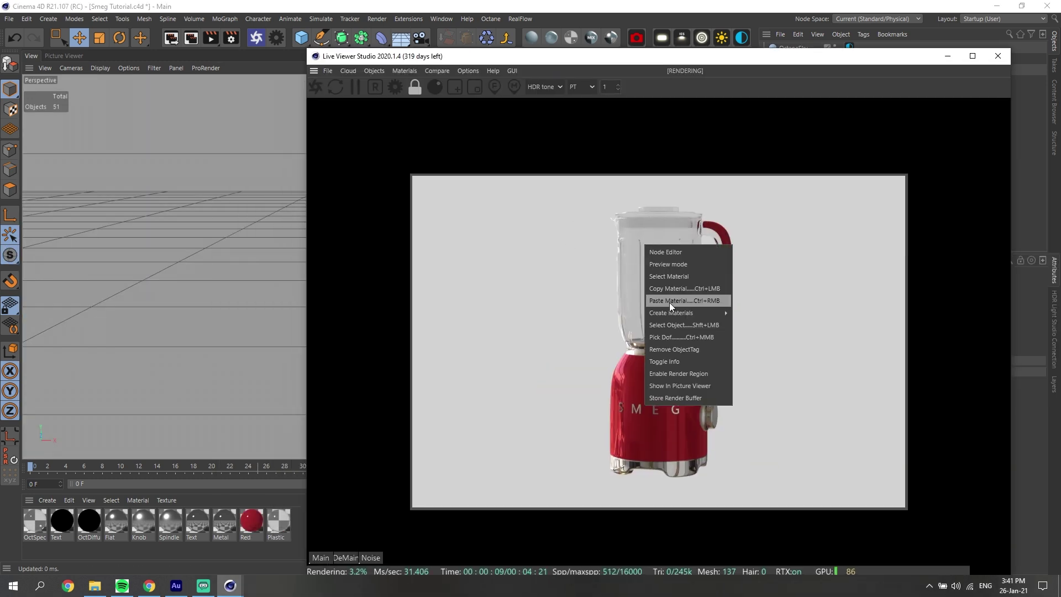
click(688, 278)
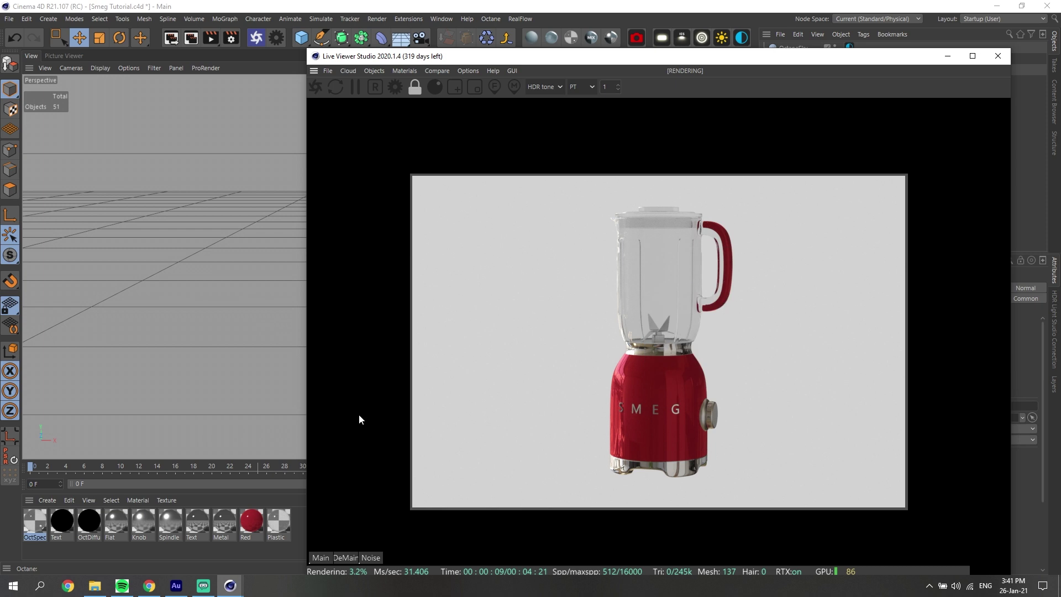
double_click(31, 524)
drag(362, 81, 250, 116)
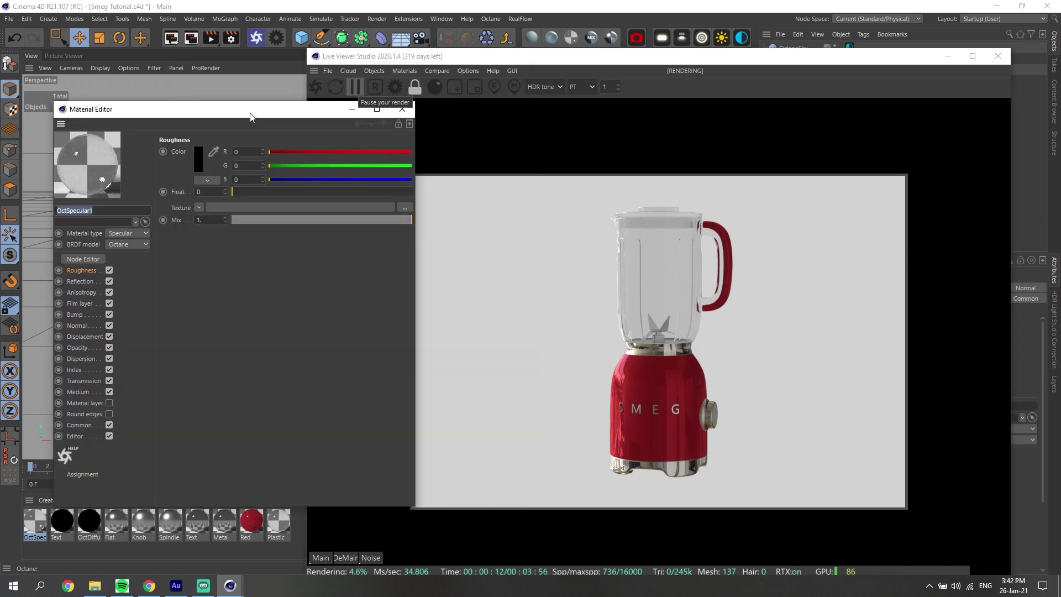
text(Glass)
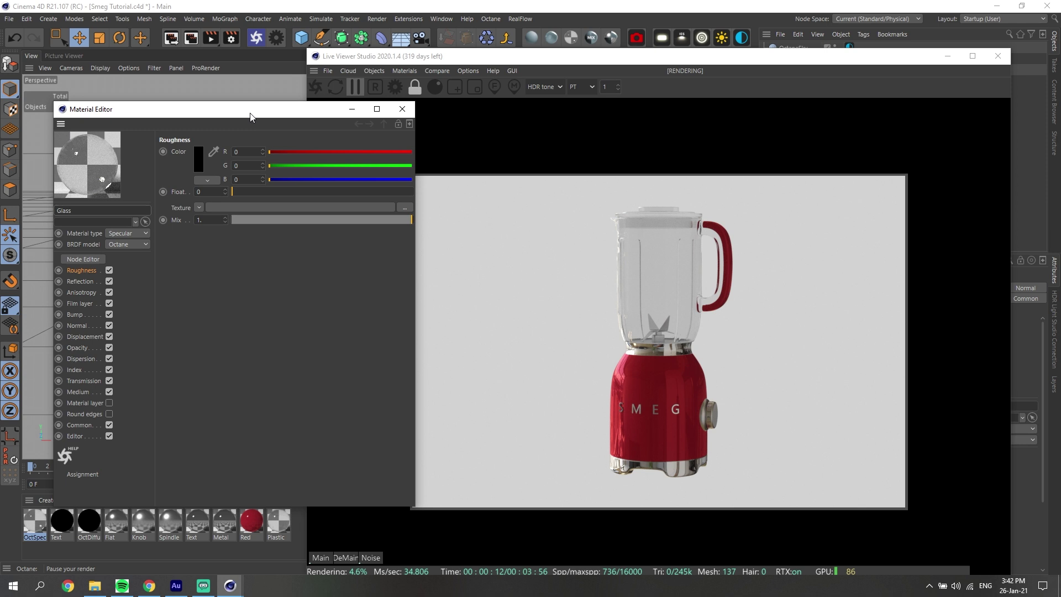
- Set the Glass material's transmission colour to pure white
click(88, 379)
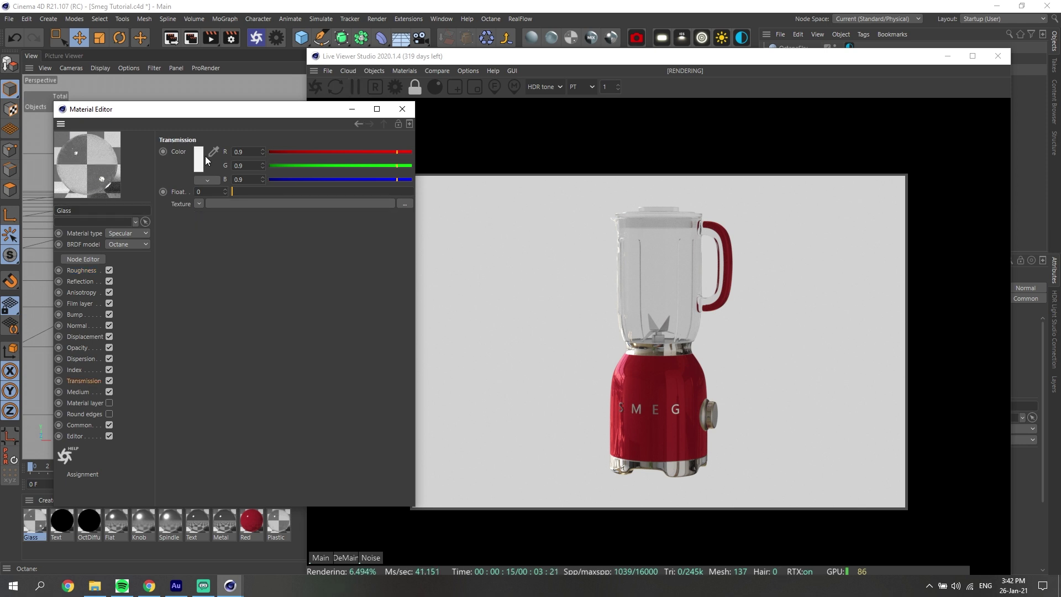
click(205, 156)
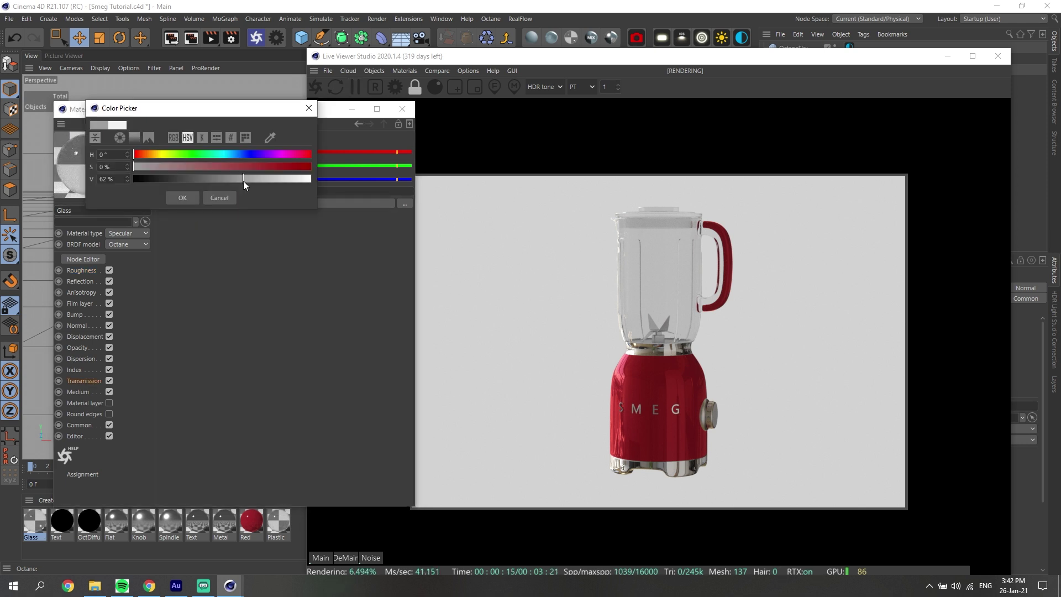
click(176, 198)
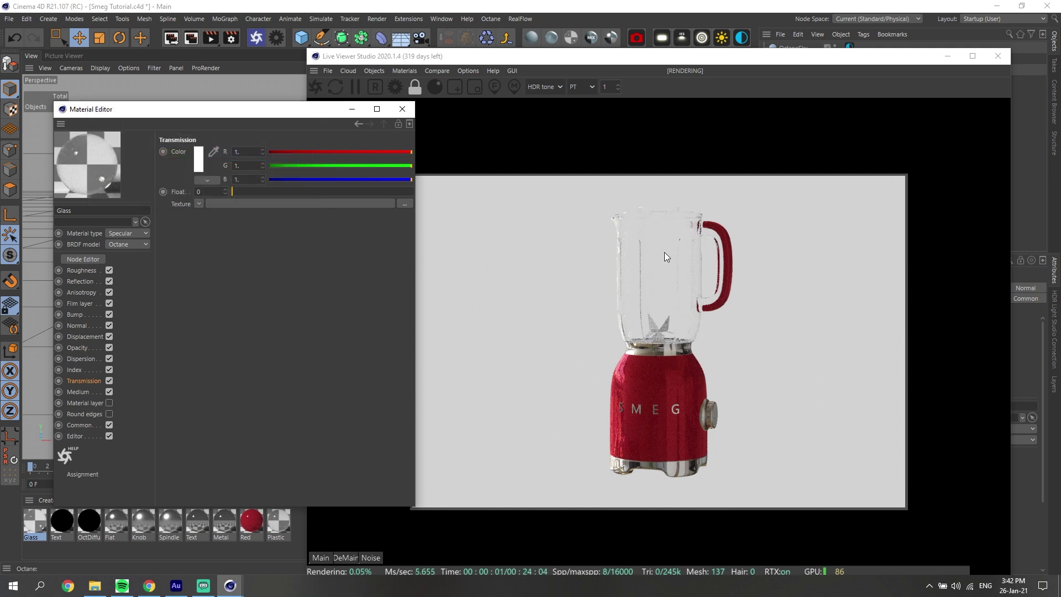
- Set the Glass material's index of refraction from 1.3 to 1.5
click(75, 369)
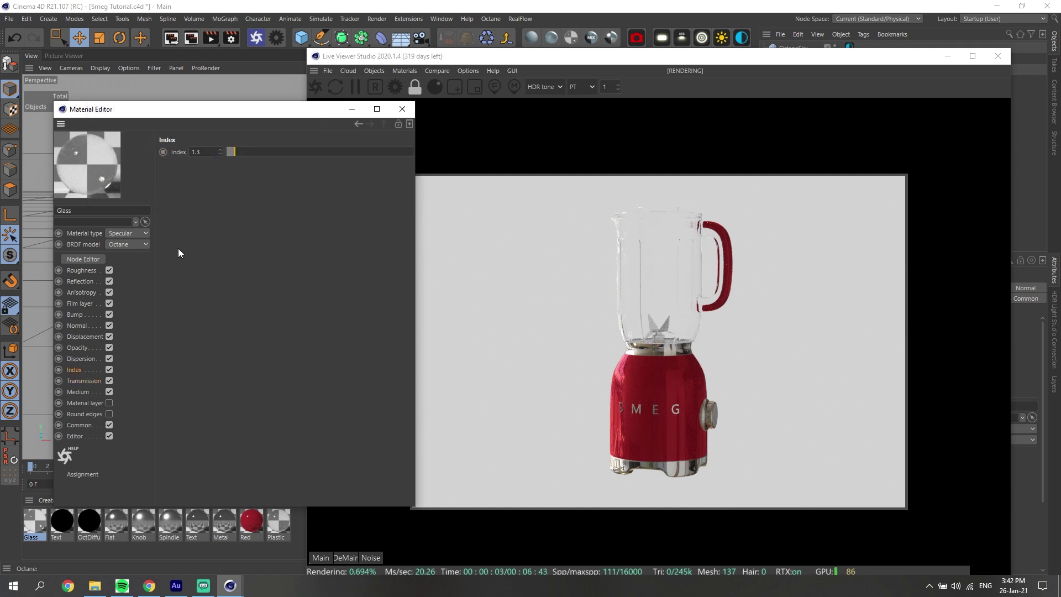
double_click(198, 153)
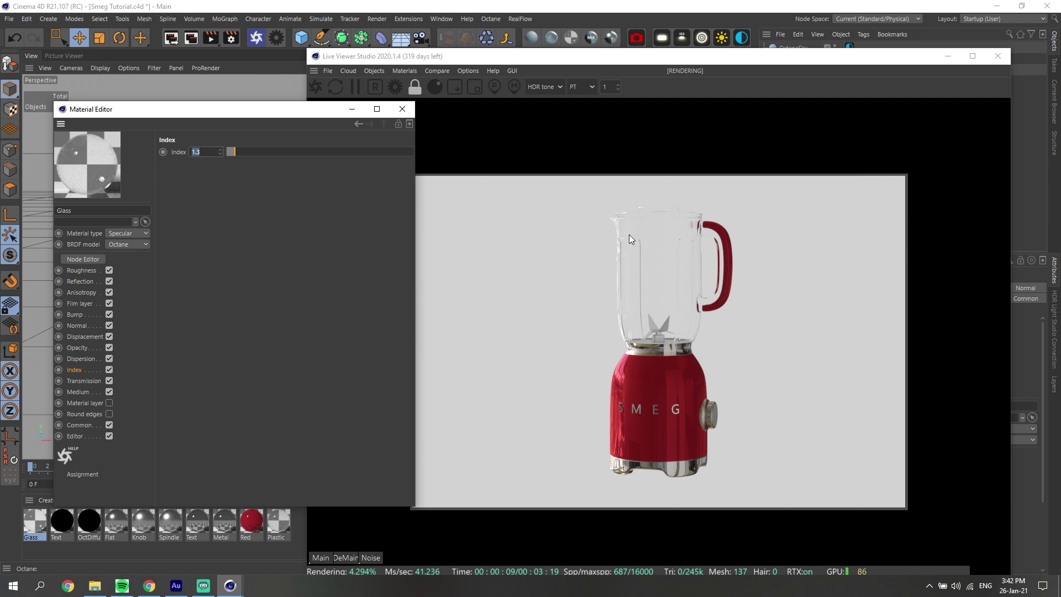
text(1.)
key(Return)
click(201, 194)
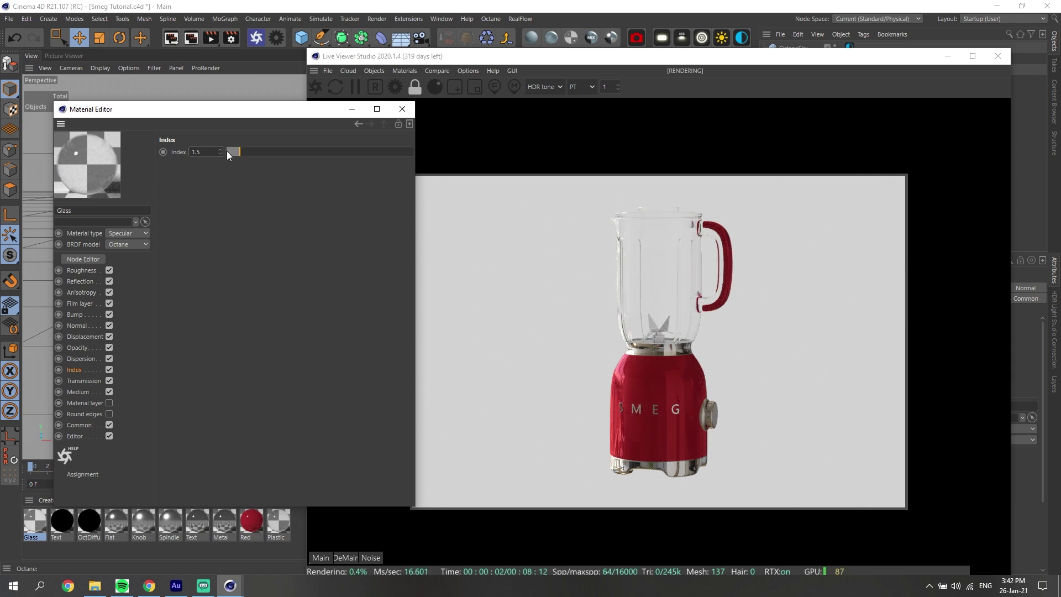
- Try a different index, restore 1.5, and close the material editor
mouse_move(228, 153)
mouse_down()
mouse_move(333, 155)
mouse_move(234, 136)
mouse_up()
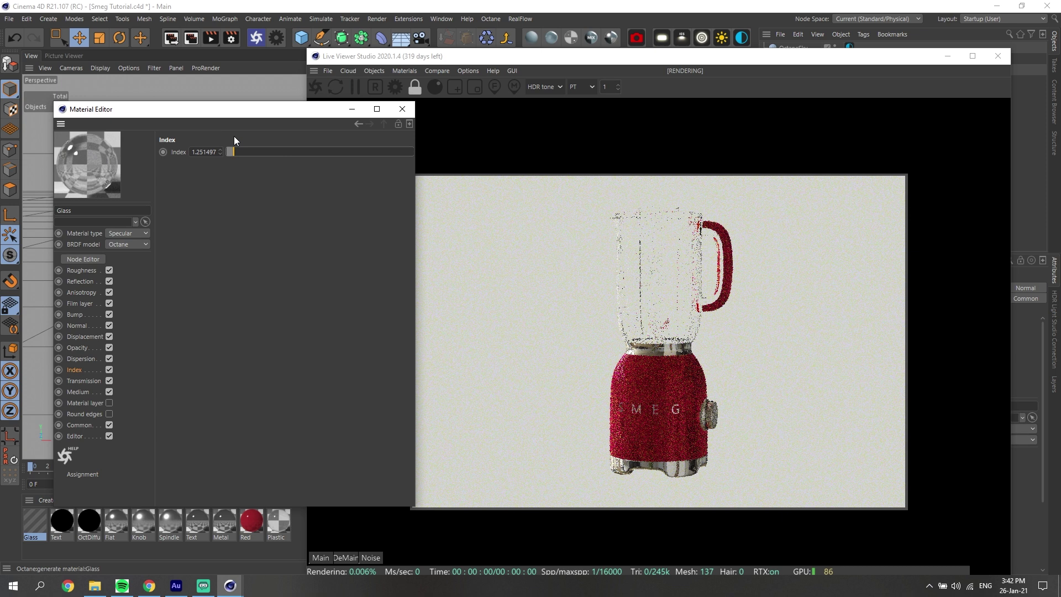
double_click(209, 151)
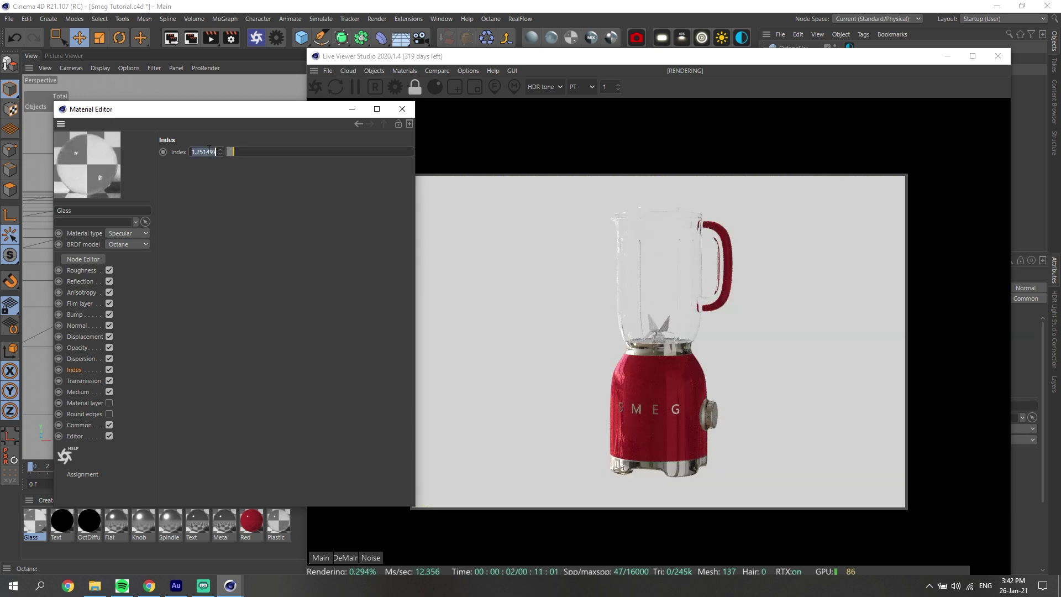
text(1.5)
key(Return)
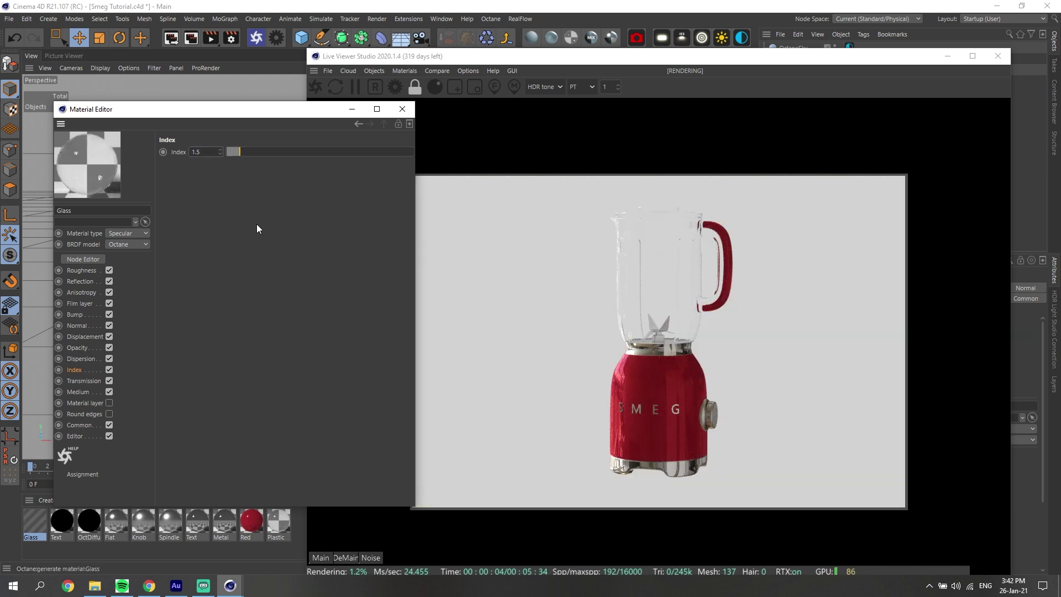
click(98, 281)
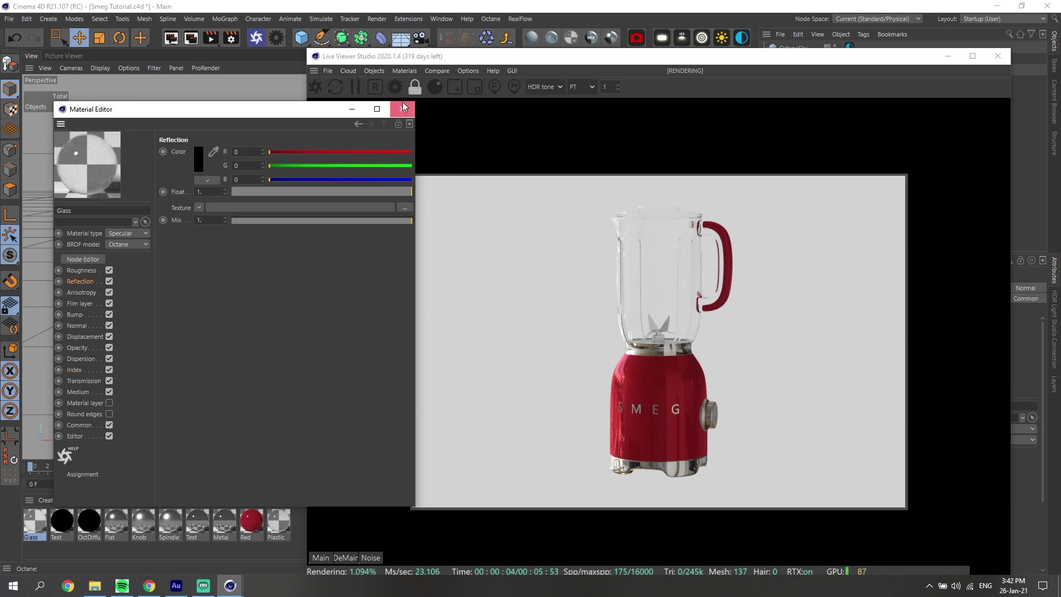
click(403, 108)
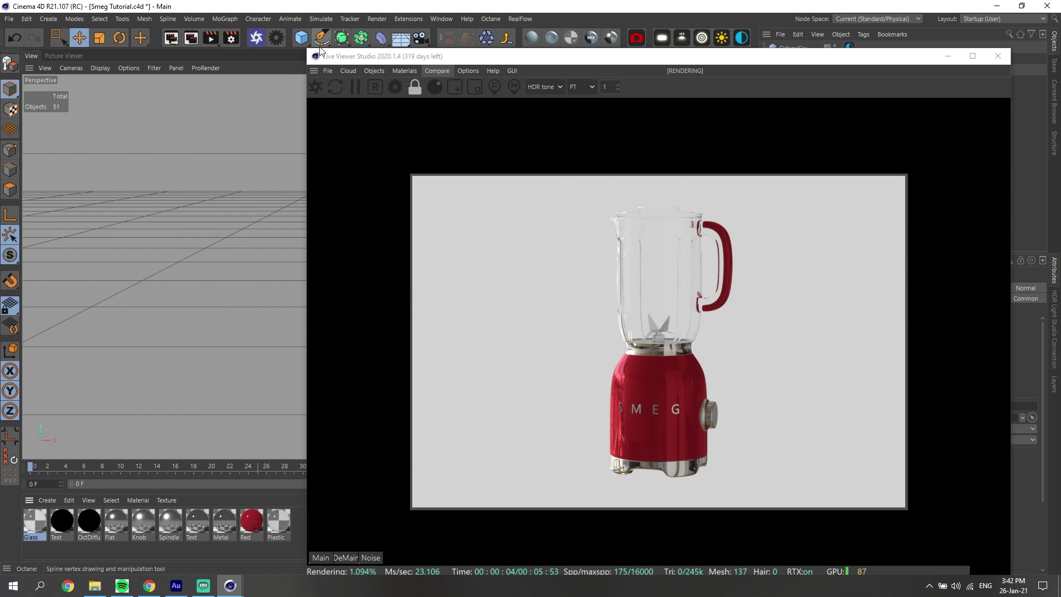
- Move the Live Viewer aside and select the second OctaneSky environment
mouse_move(344, 58)
mouse_down()
mouse_move(195, 77)
mouse_move(171, 55)
mouse_up()
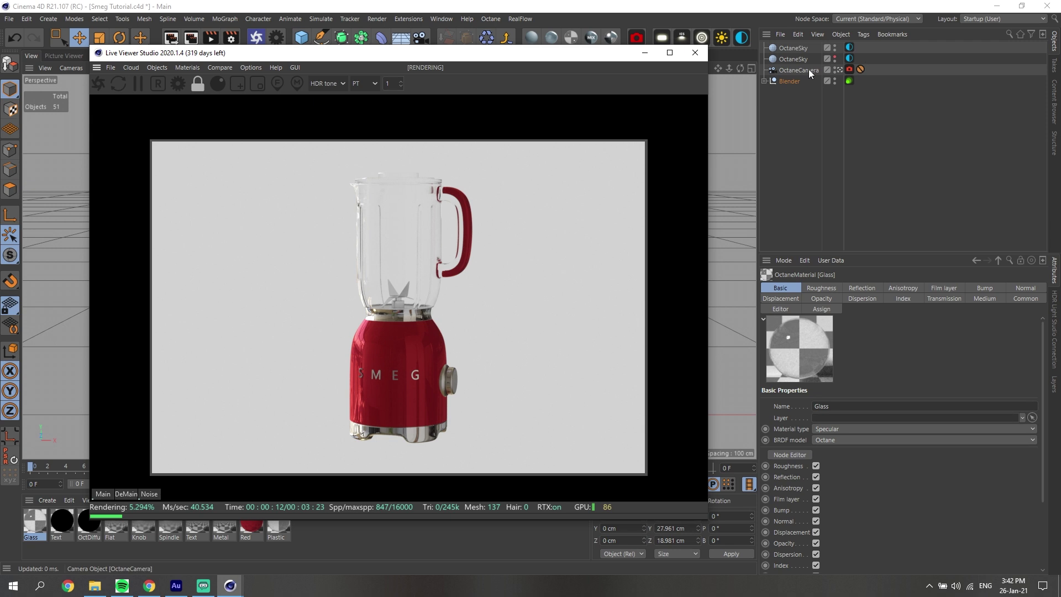
click(793, 58)
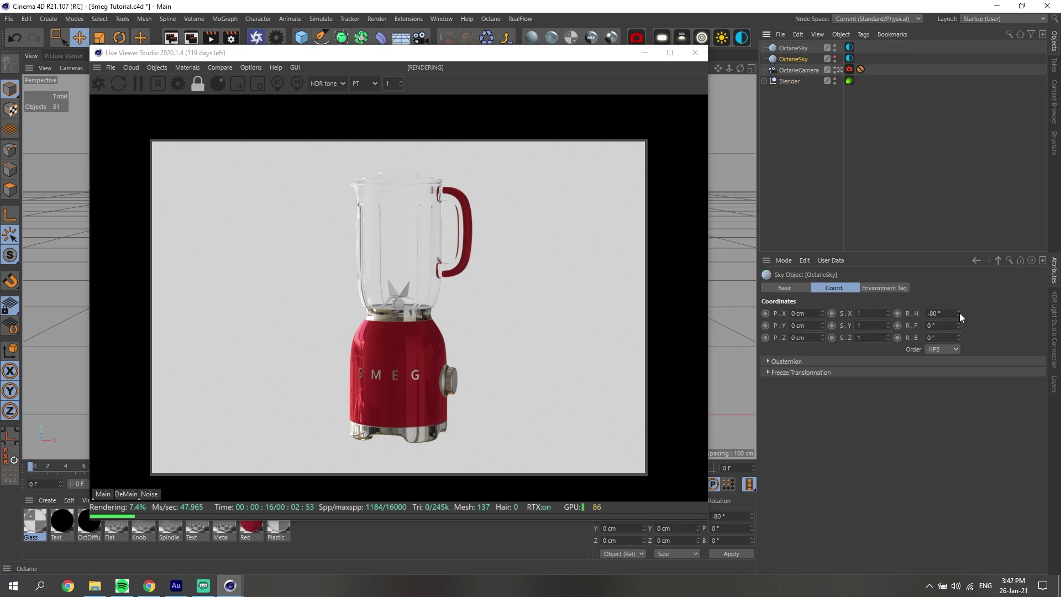
- Rotate the sky's heading through -61°, -60° and -19° to about 36°
drag(959, 316, 959, 348)
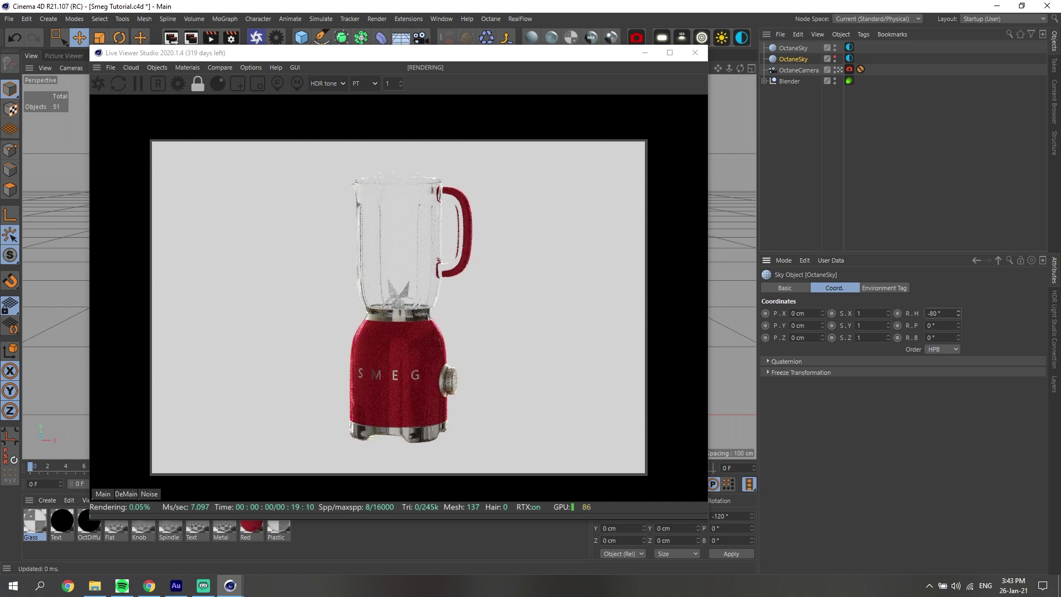
drag(959, 315, 960, 314)
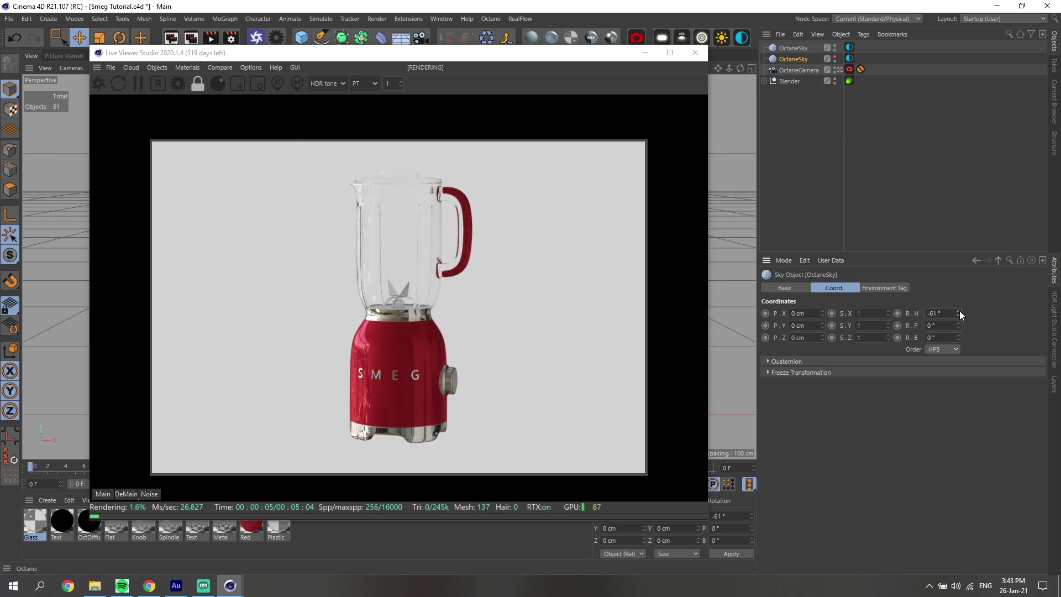
click(959, 311)
drag(958, 310, 959, 316)
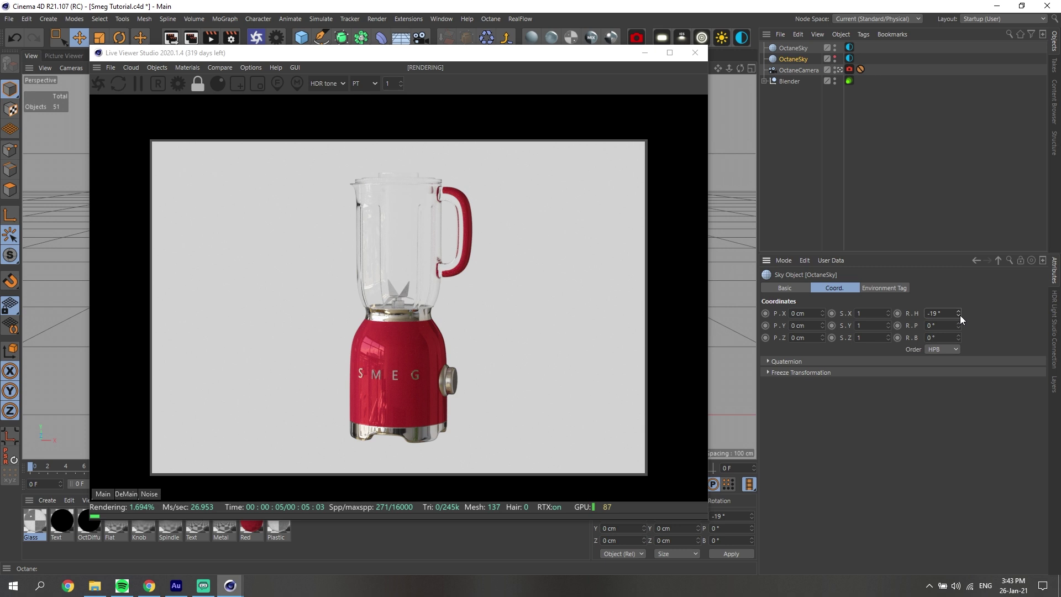
mouse_move(959, 315)
mouse_down()
mouse_move(959, 290)
mouse_move(960, 332)
mouse_move(960, 314)
mouse_up()
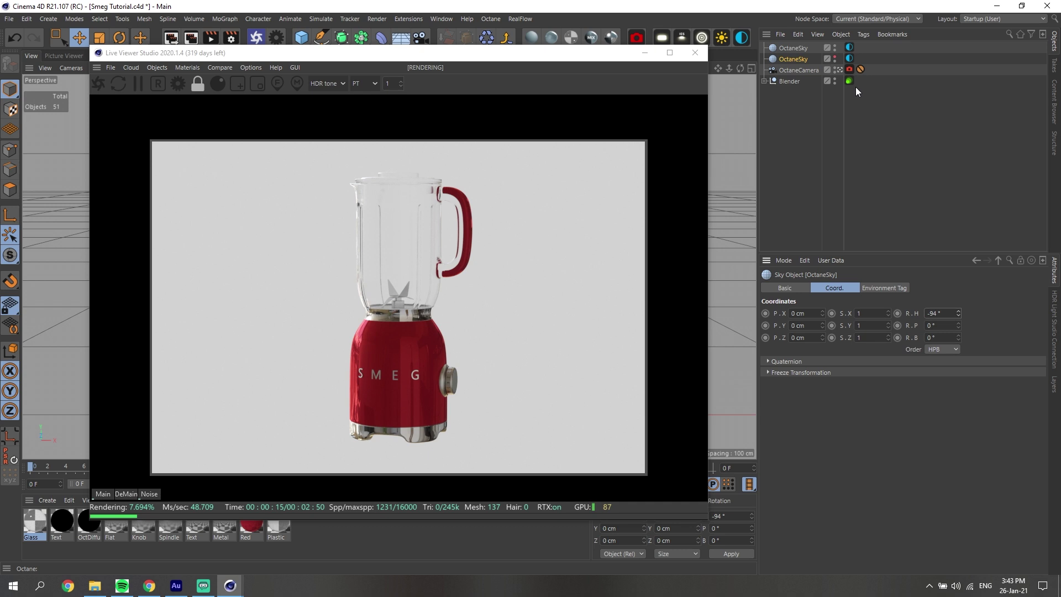
- Deselect the sky object, leaving its heading at -94° as the render refines
click(855, 88)
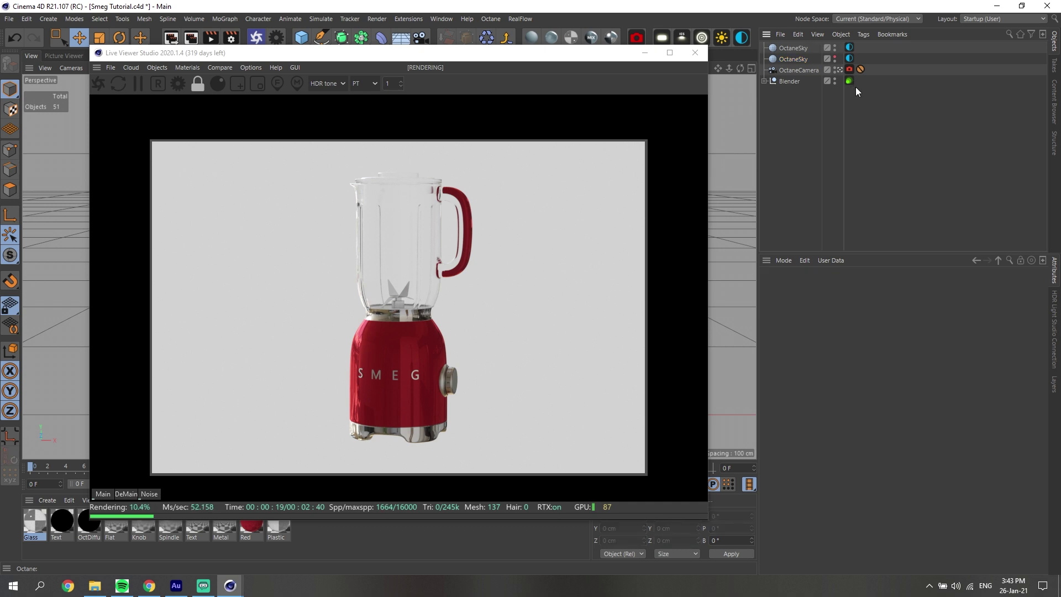